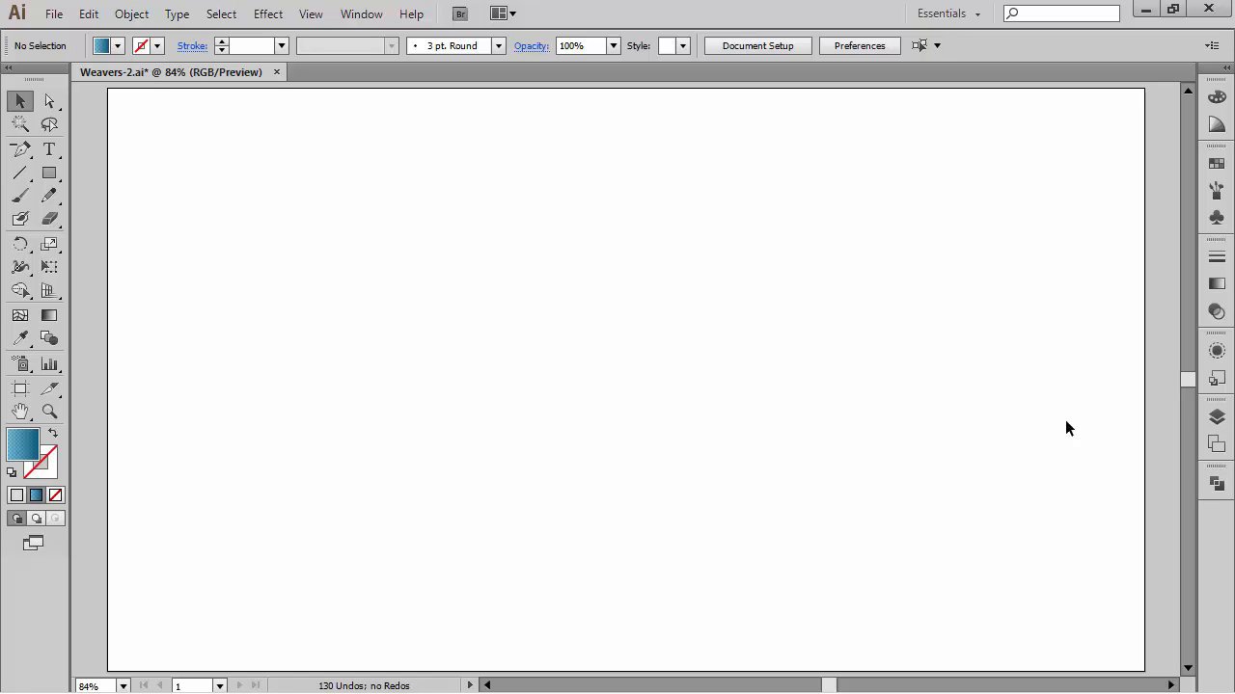
Step: Open the layers list and make the logo group visible to view the existing Weaver's logo
click(1217, 416)
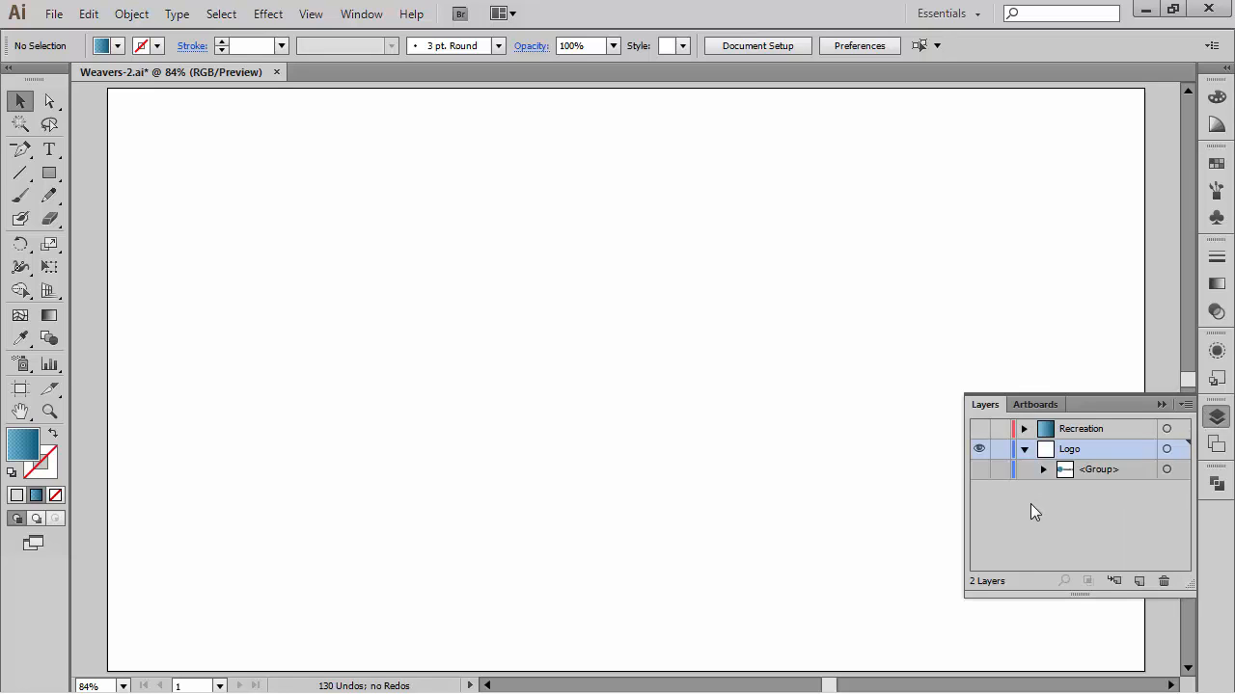
click(979, 469)
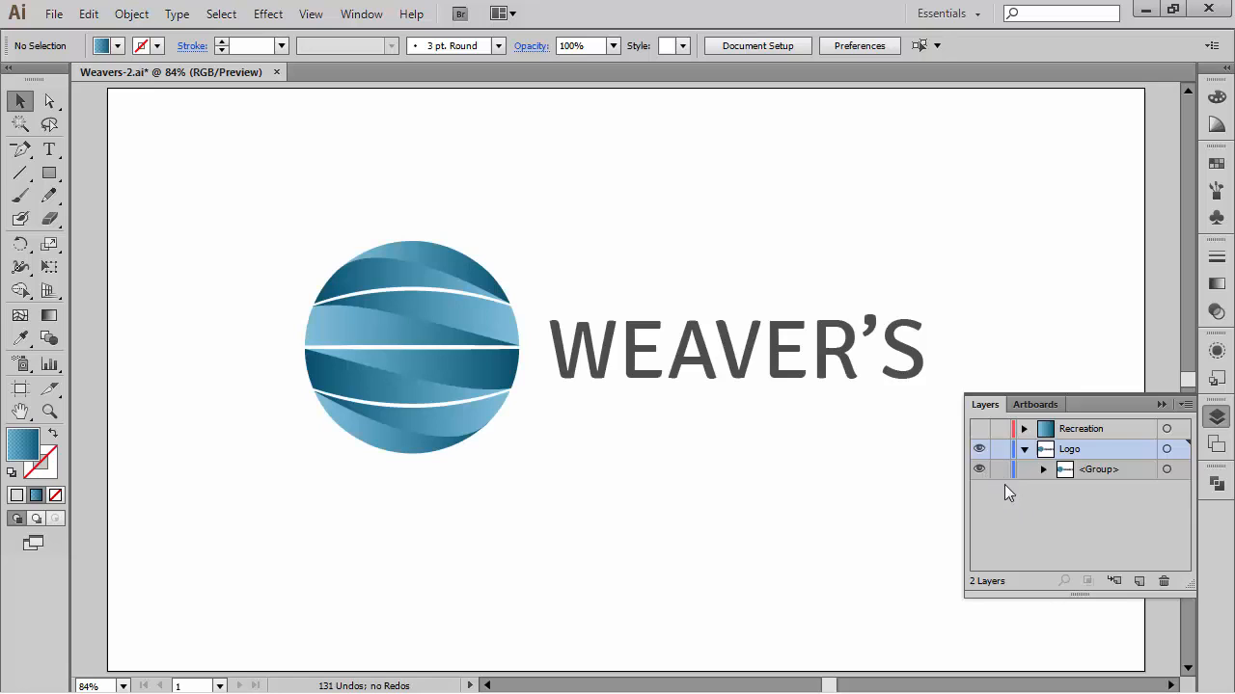
click(1163, 405)
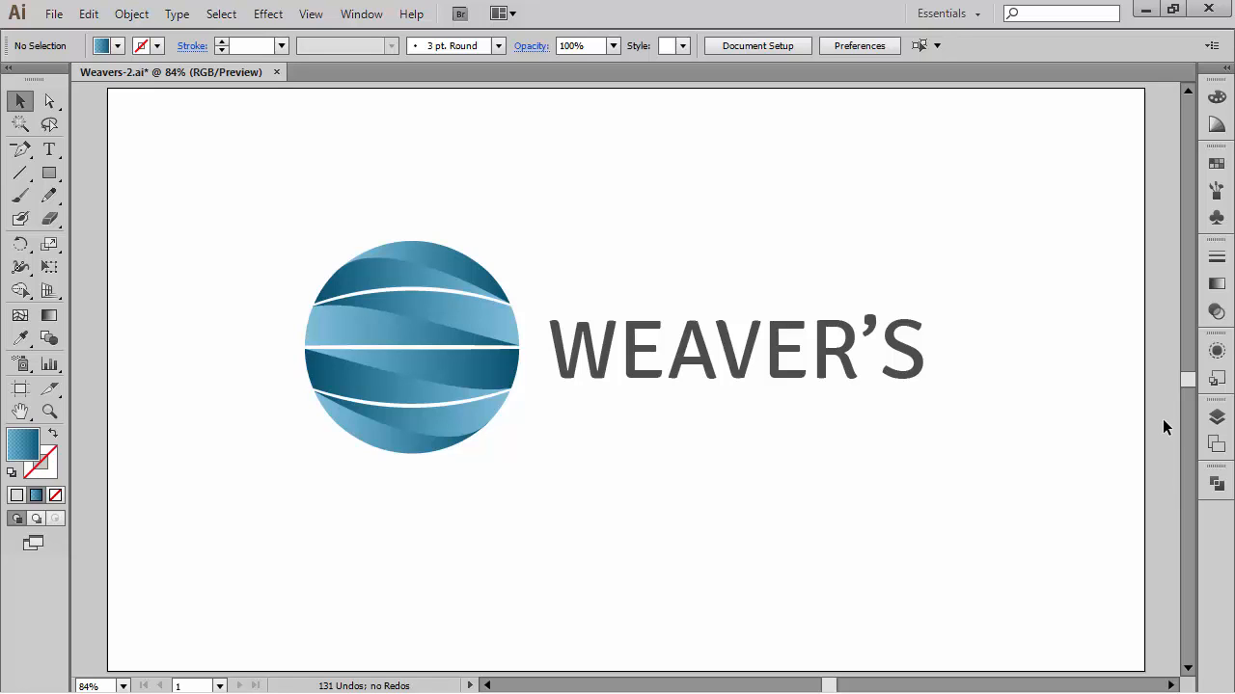
Step: Show the Recreation layer, hide the Logo layer, and collapse the Logo layer's contents
click(1216, 418)
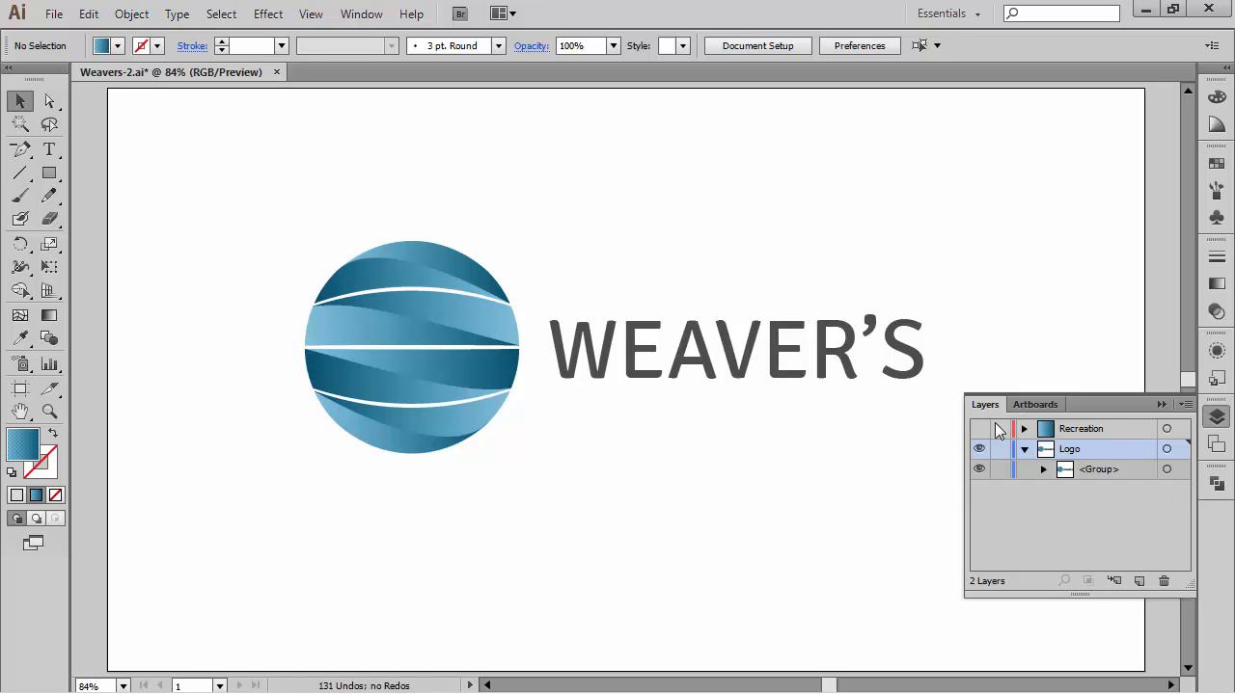
click(979, 428)
click(979, 449)
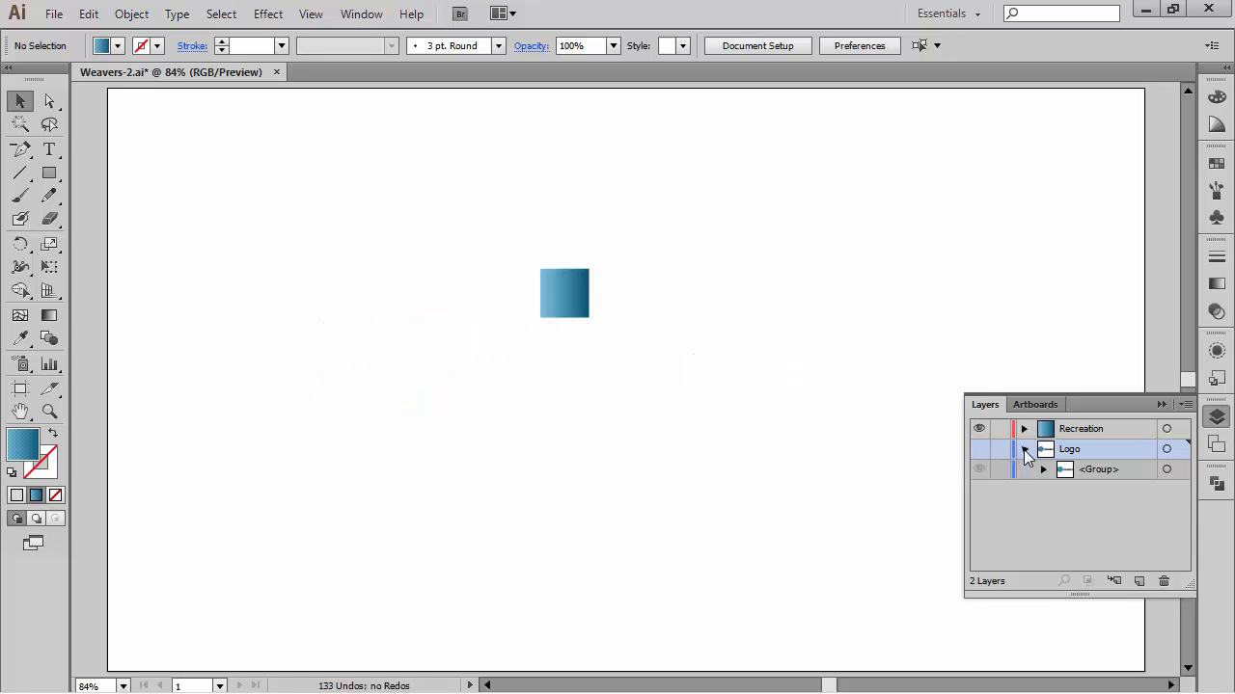
click(1025, 451)
Step: Move the gradient square up toward the top of the artboard
click(571, 291)
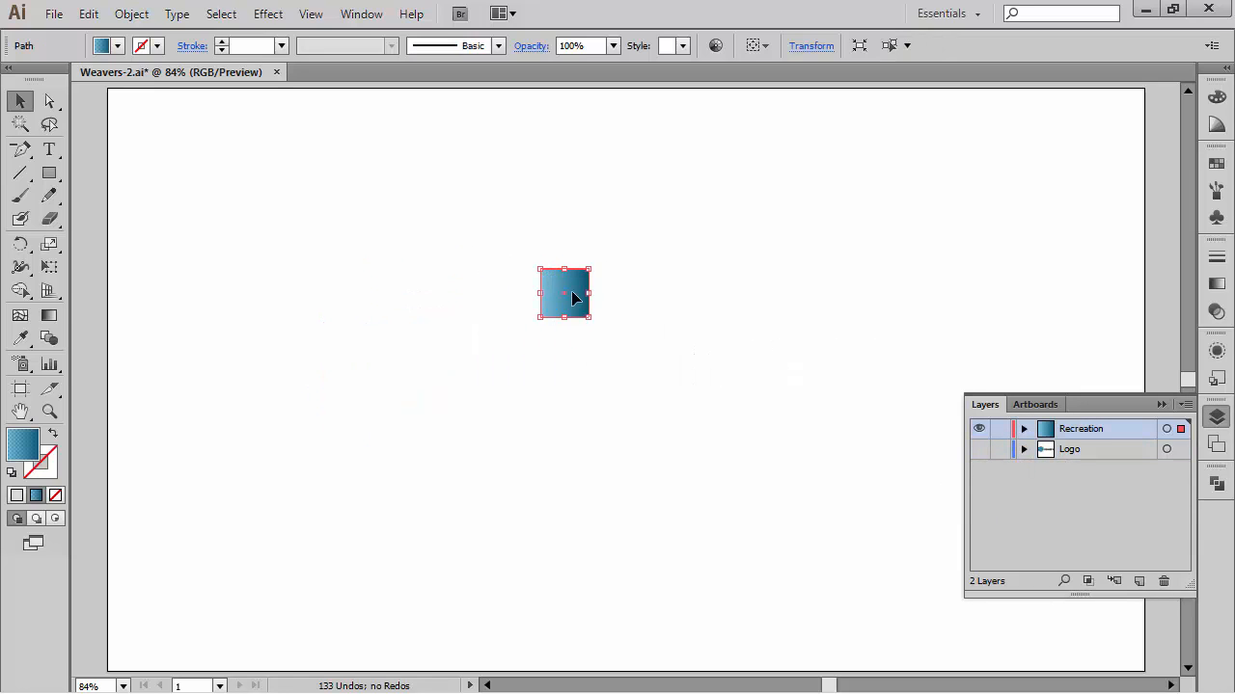
click(1162, 405)
click(726, 329)
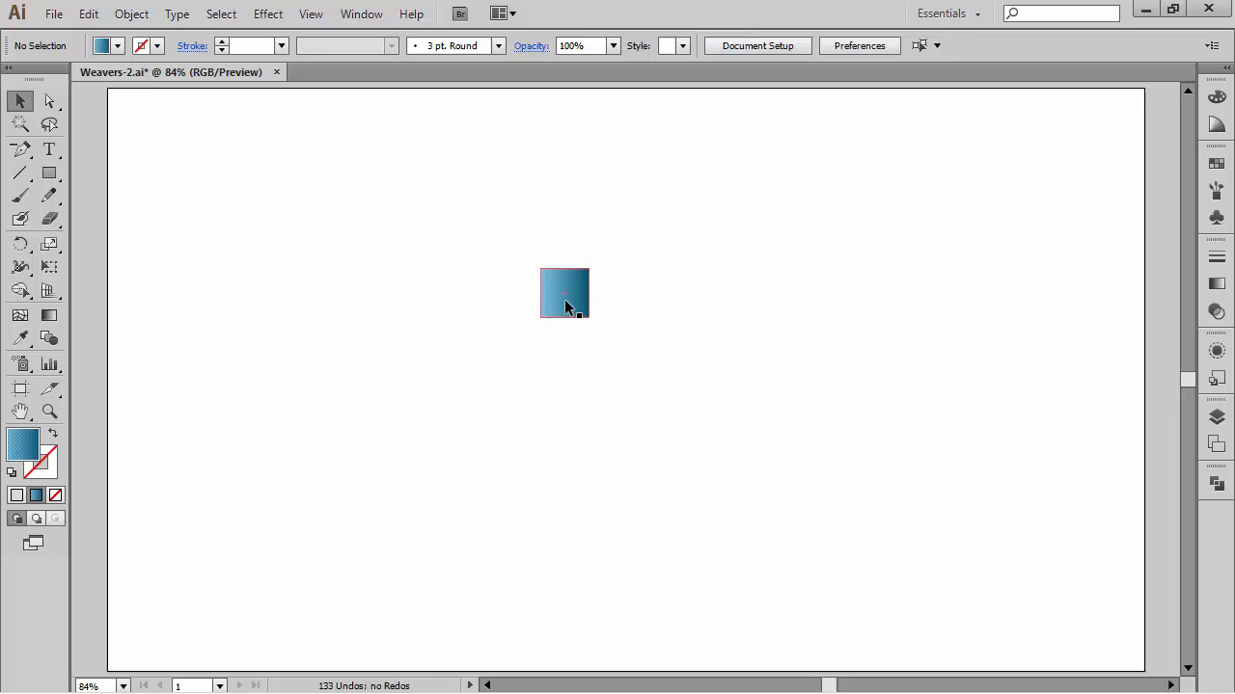
drag(565, 306, 607, 223)
drag(607, 223, 629, 208)
click(733, 300)
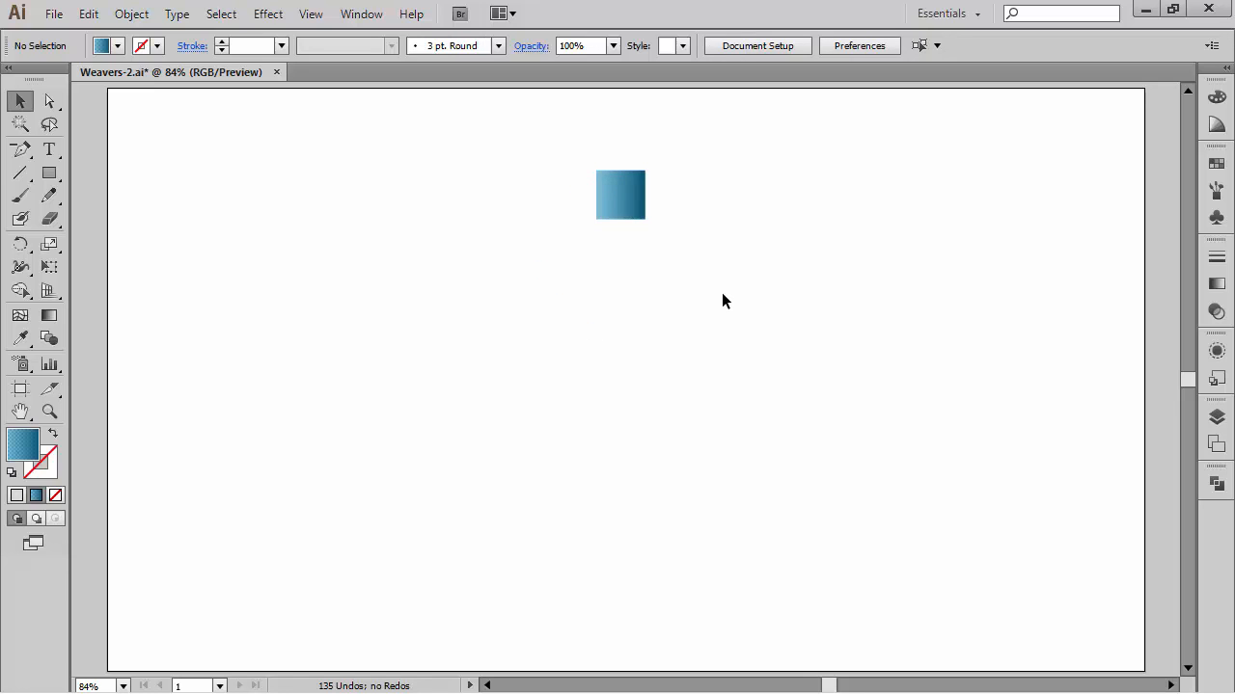
Step: Zoom in and draw a diagonal line from the square's top-left corner past its bottom-right corner with the Line Segment tool
drag(719, 295, 550, 130)
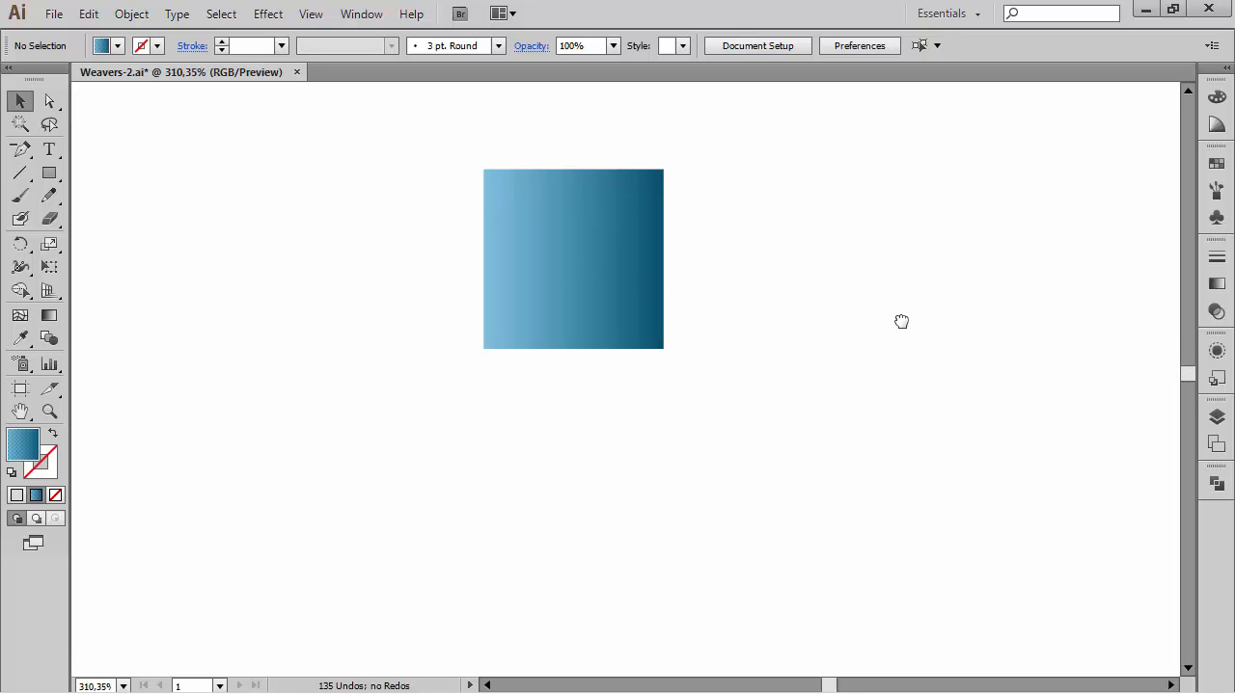
drag(901, 321, 917, 341)
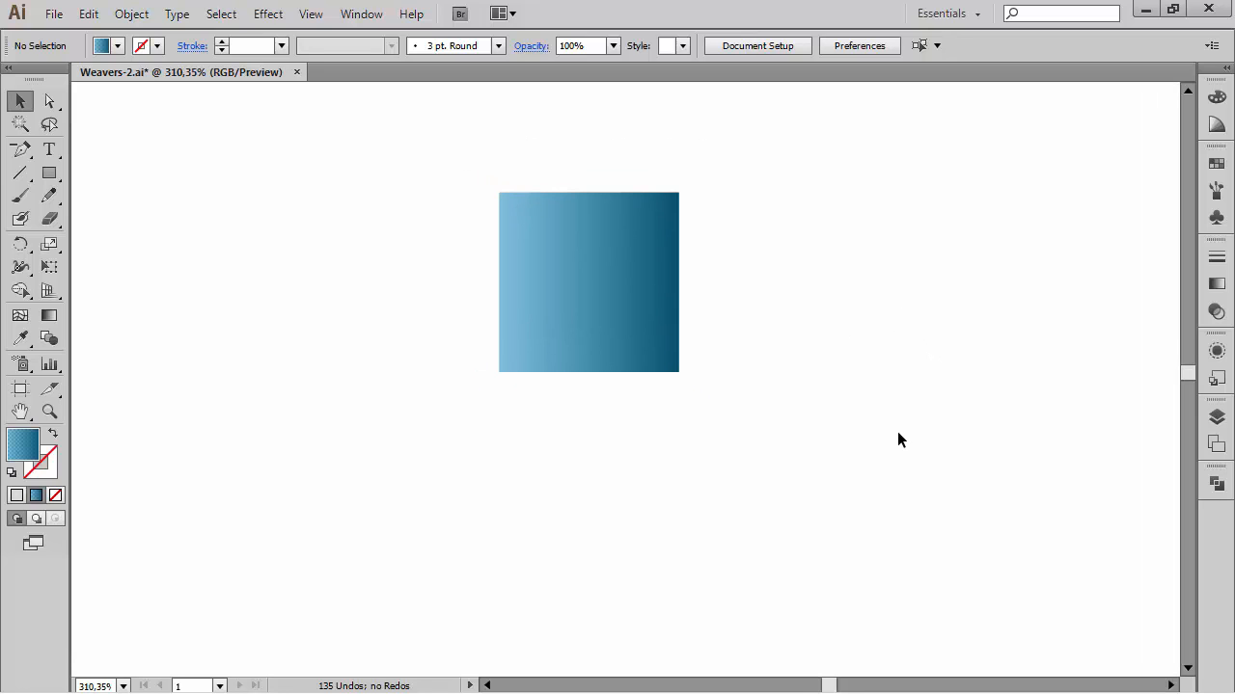
key(backslash)
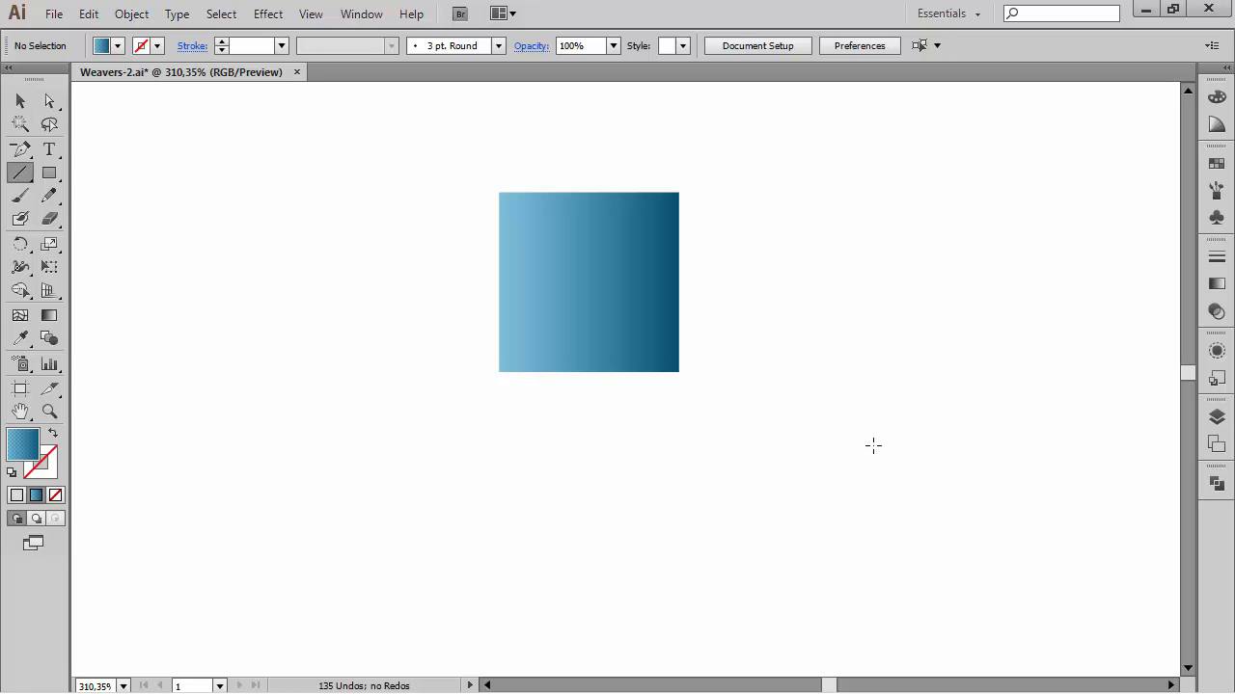
drag(498, 193, 705, 357)
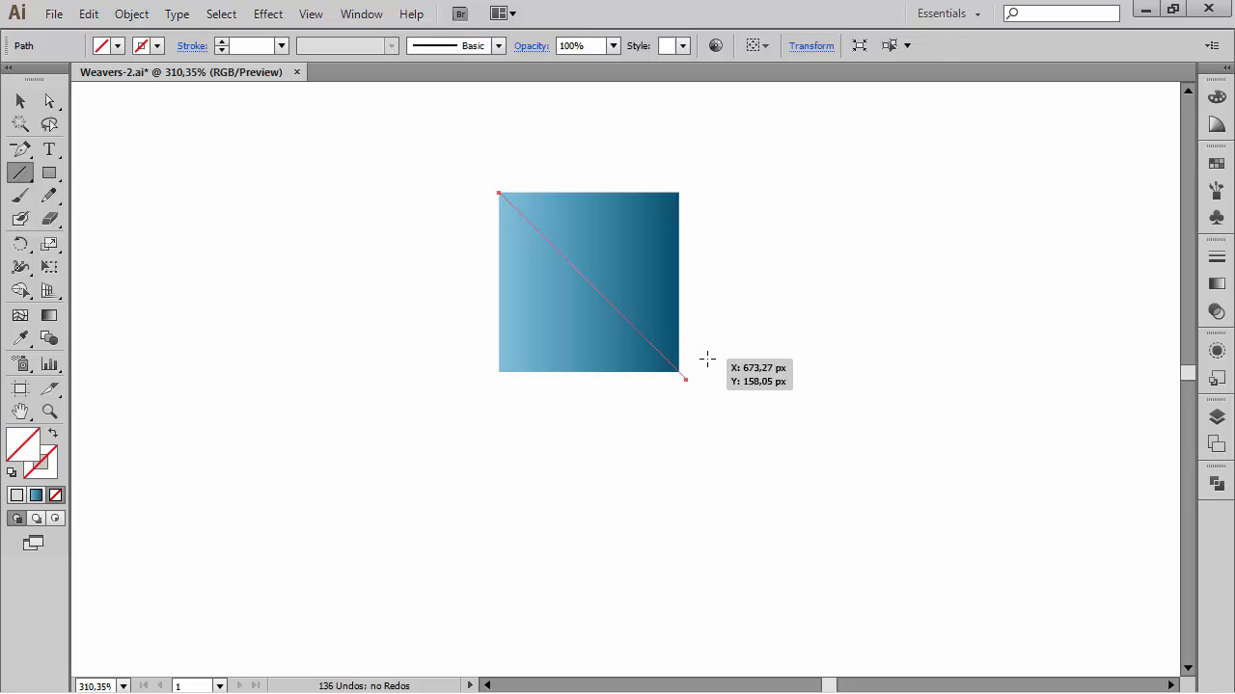
Step: Select the line and the square together and split them with the Pathfinder Divide operation
ctrl+click(662, 118)
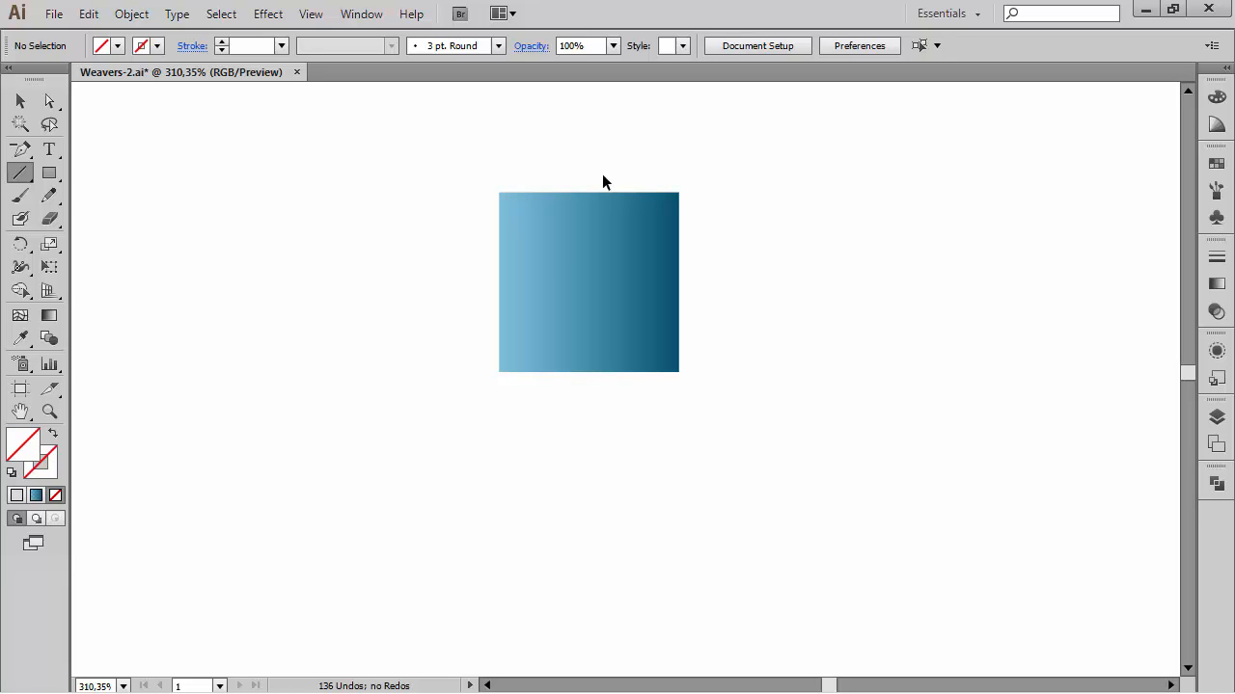
ctrl+click(559, 254)
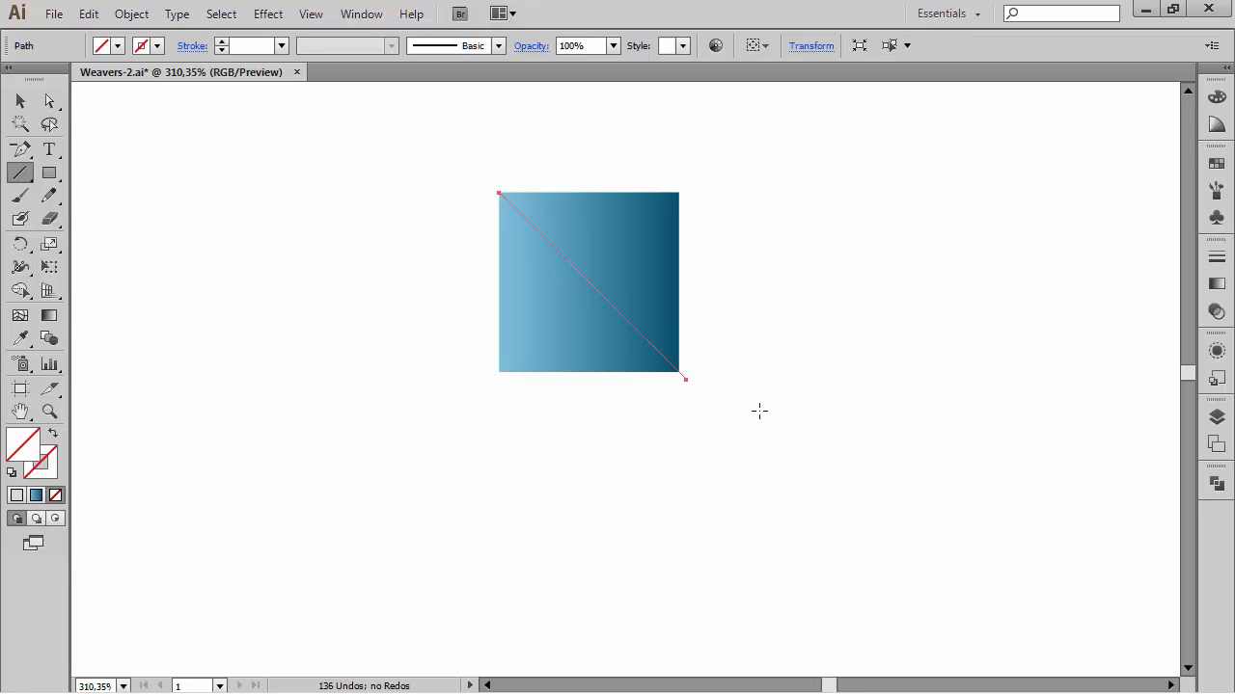
key(ctrl)
drag(762, 439, 402, 152)
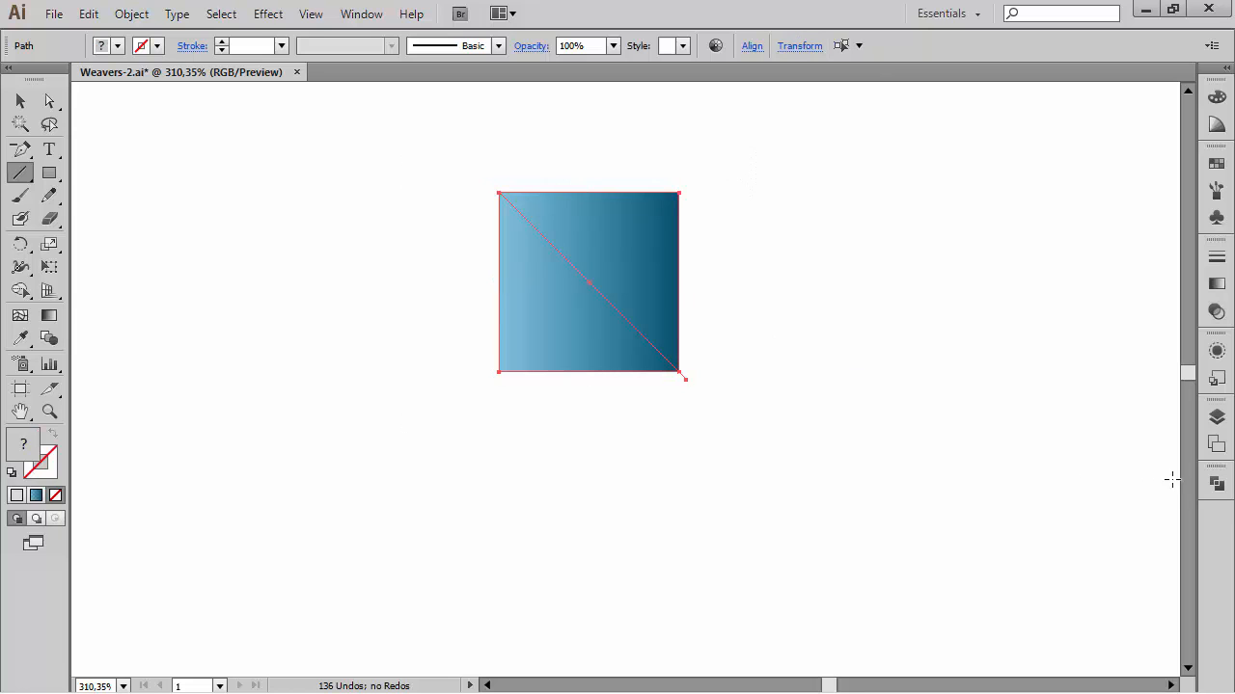
click(1216, 485)
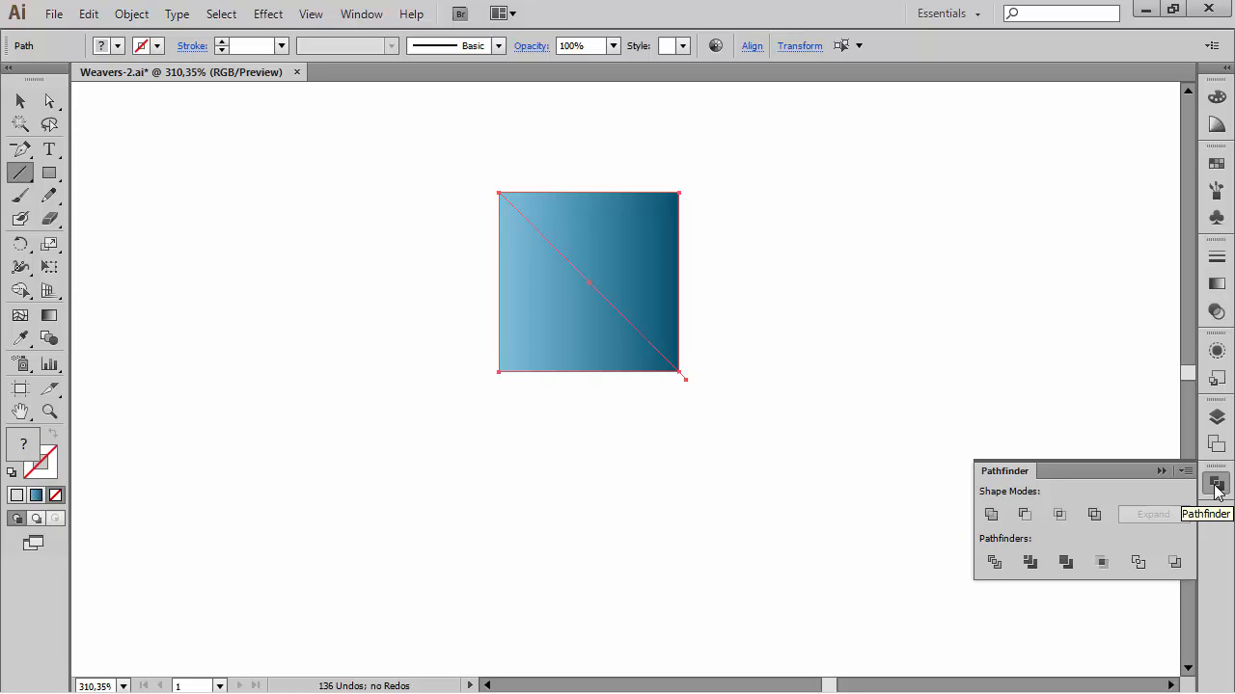
click(994, 562)
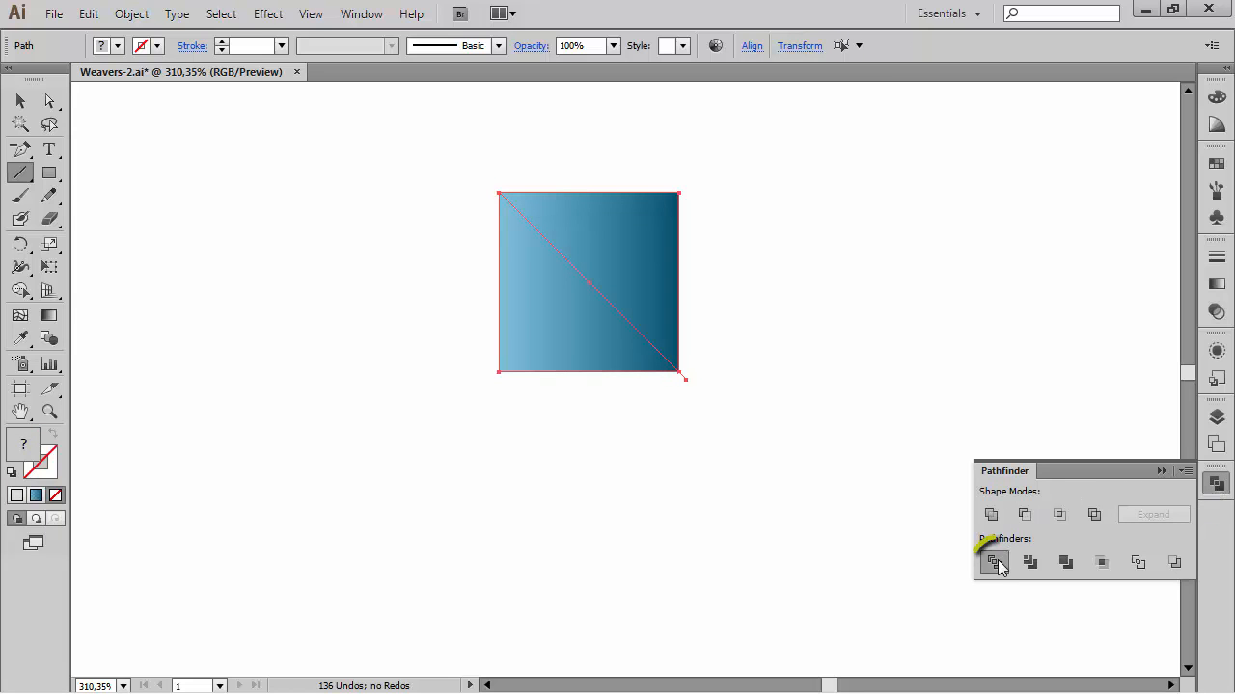
click(1161, 471)
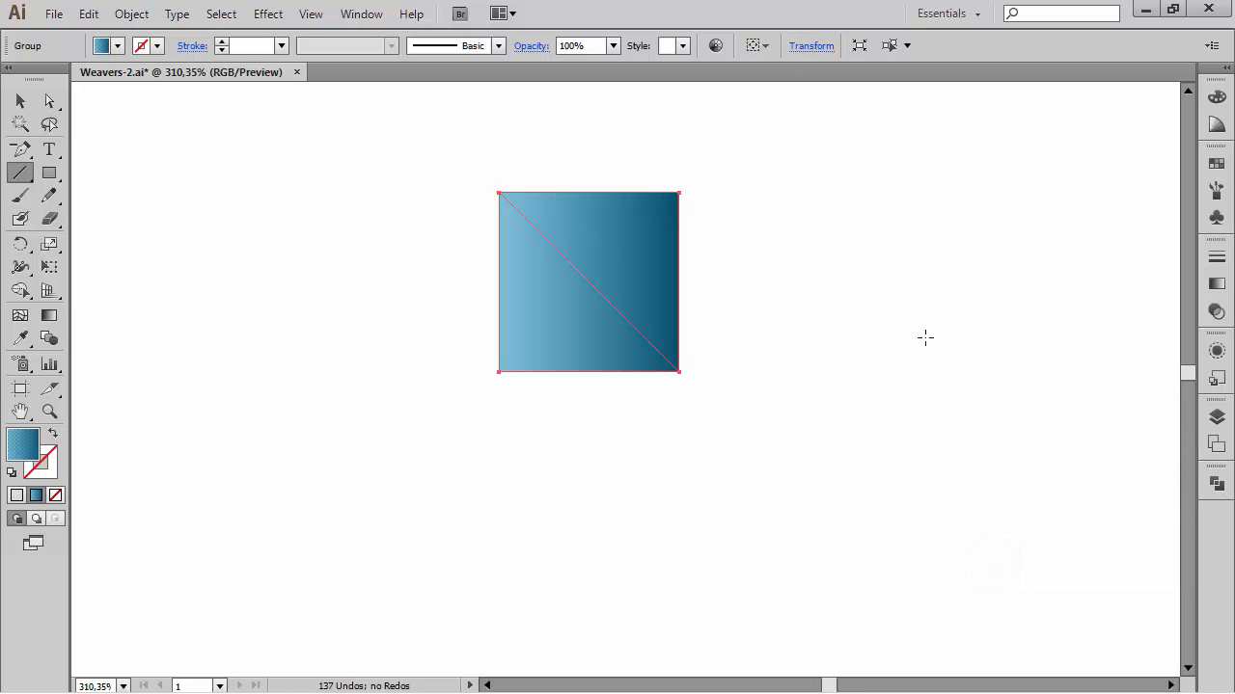
Step: Try pulling the upper-right triangle away from the square with the Direct Selection tool, then undo the move
click(50, 100)
click(289, 245)
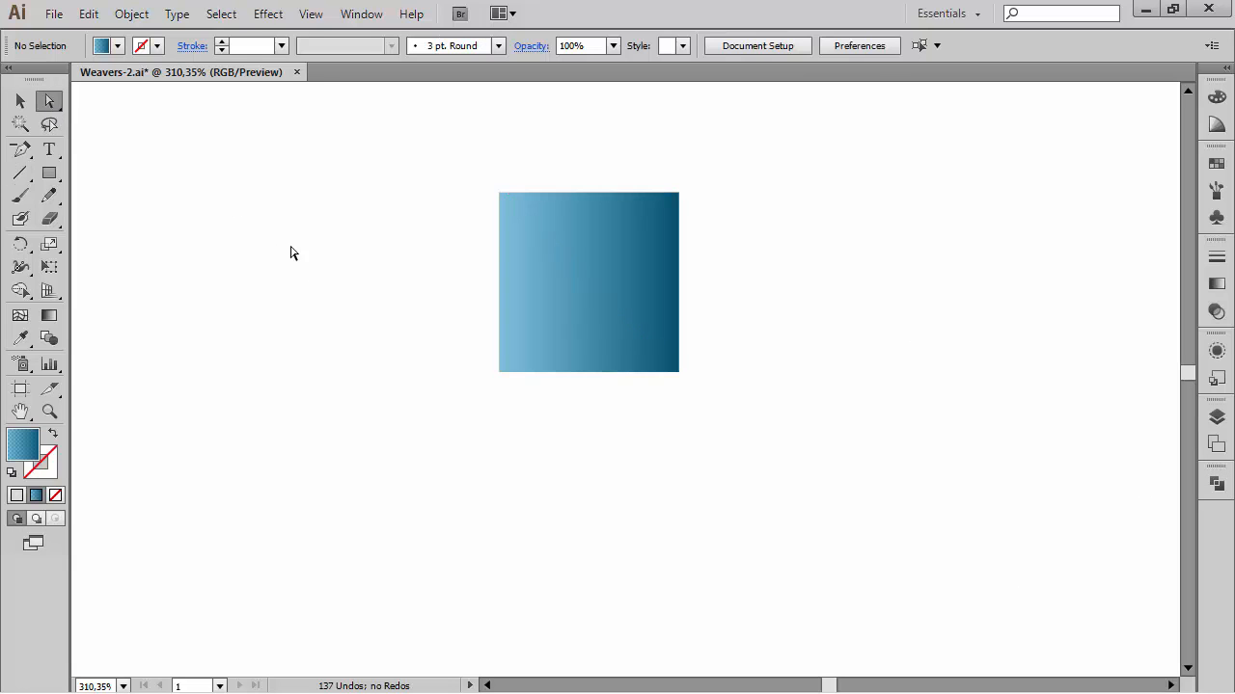
drag(622, 249, 726, 189)
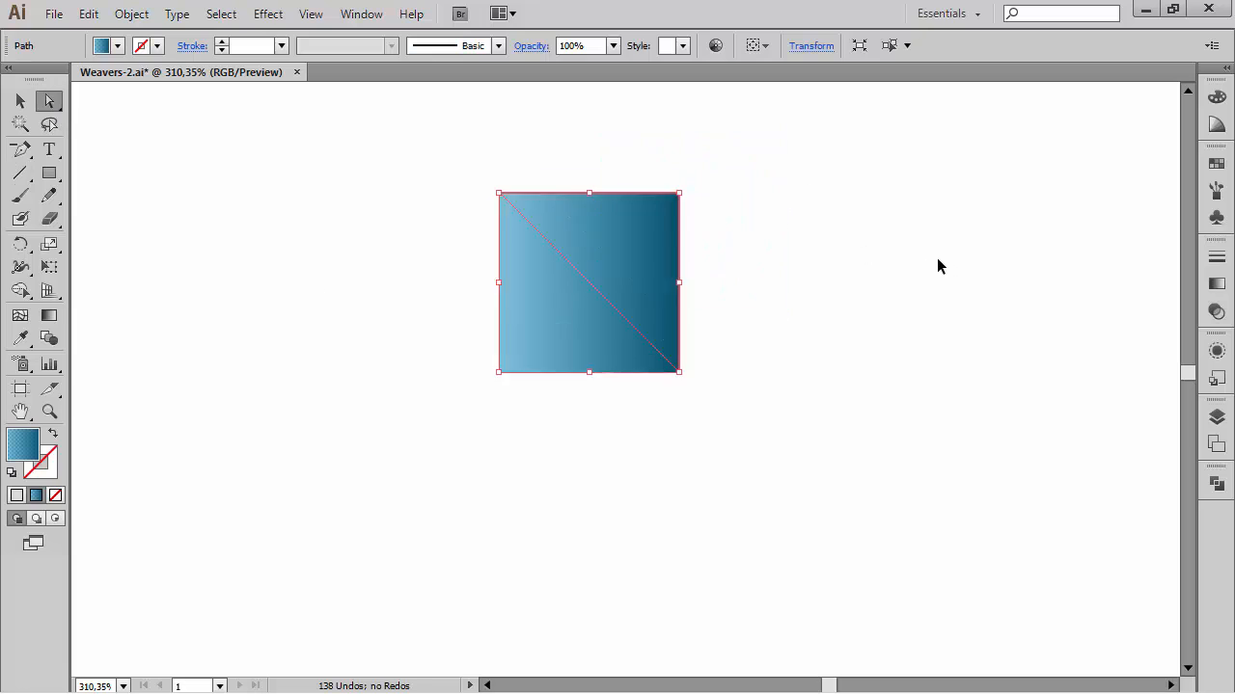
key(ctrl+z)
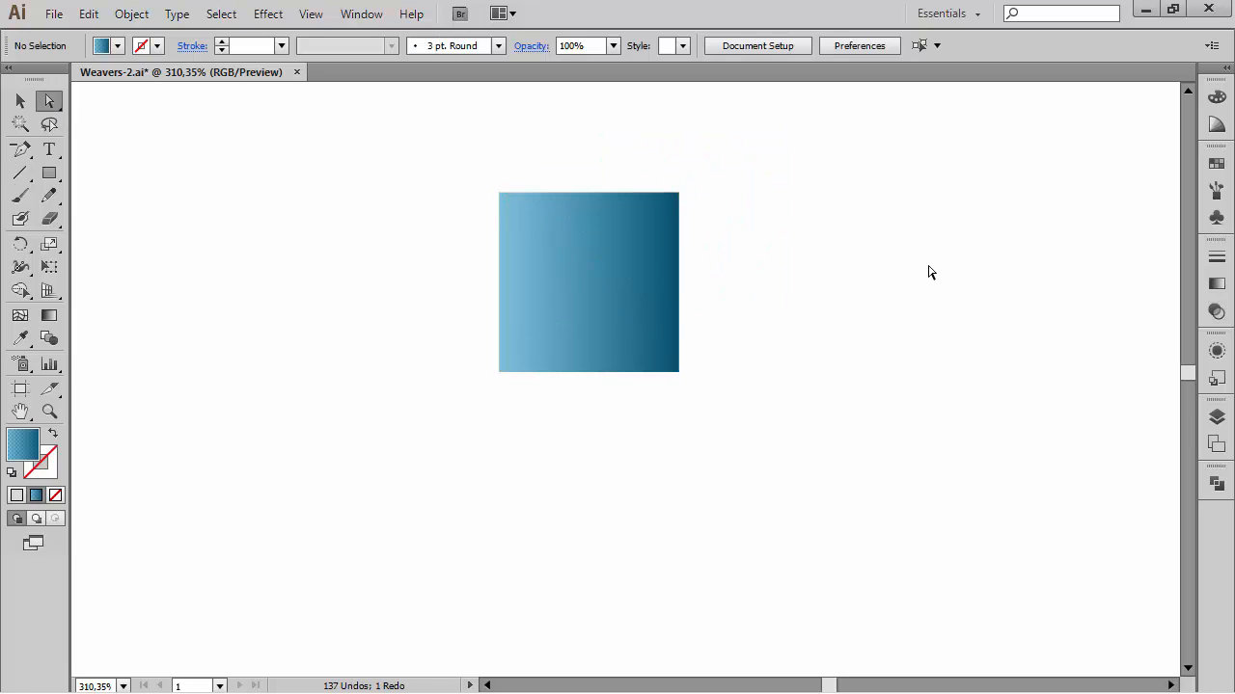
Step: Reverse the gradient on the lower-left triangle of the divided square
click(570, 295)
drag(808, 287, 822, 237)
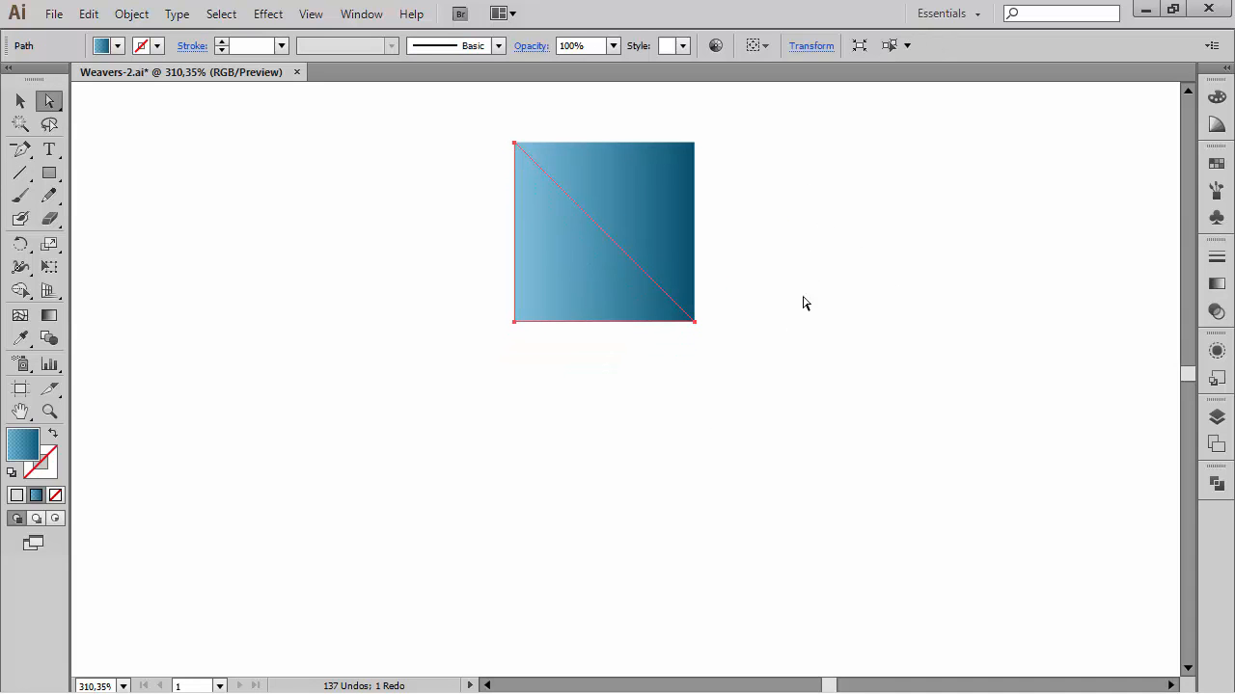
click(1216, 284)
click(977, 340)
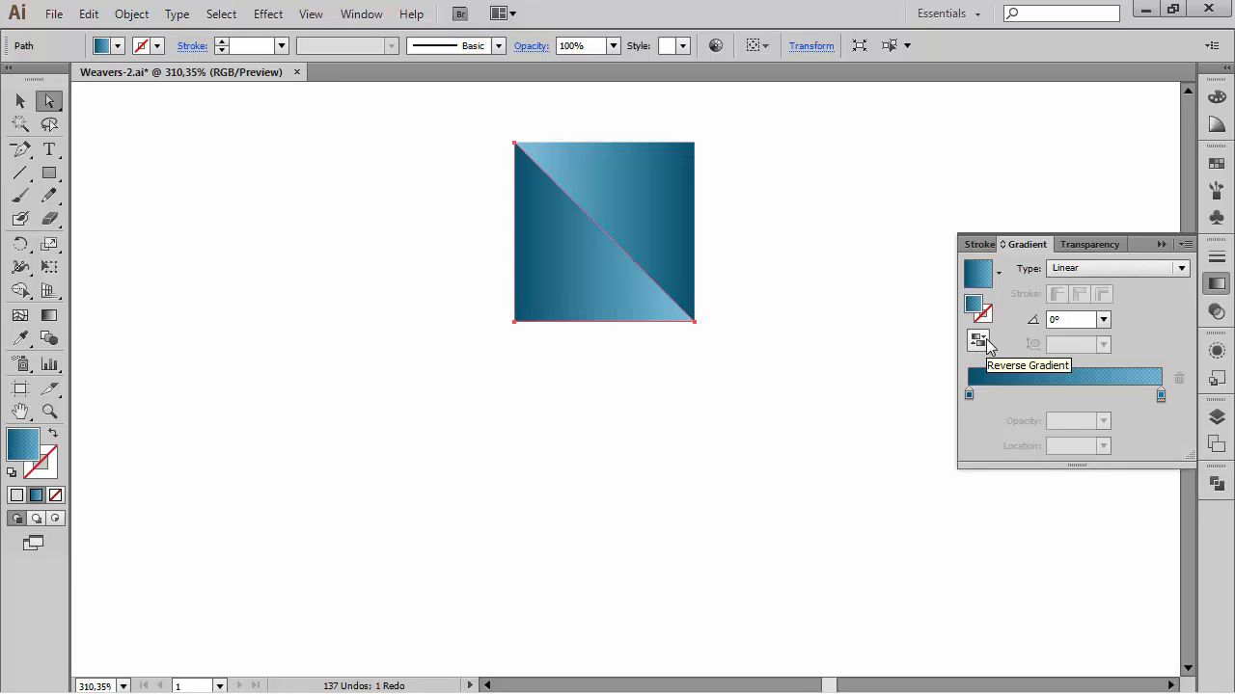
click(1161, 244)
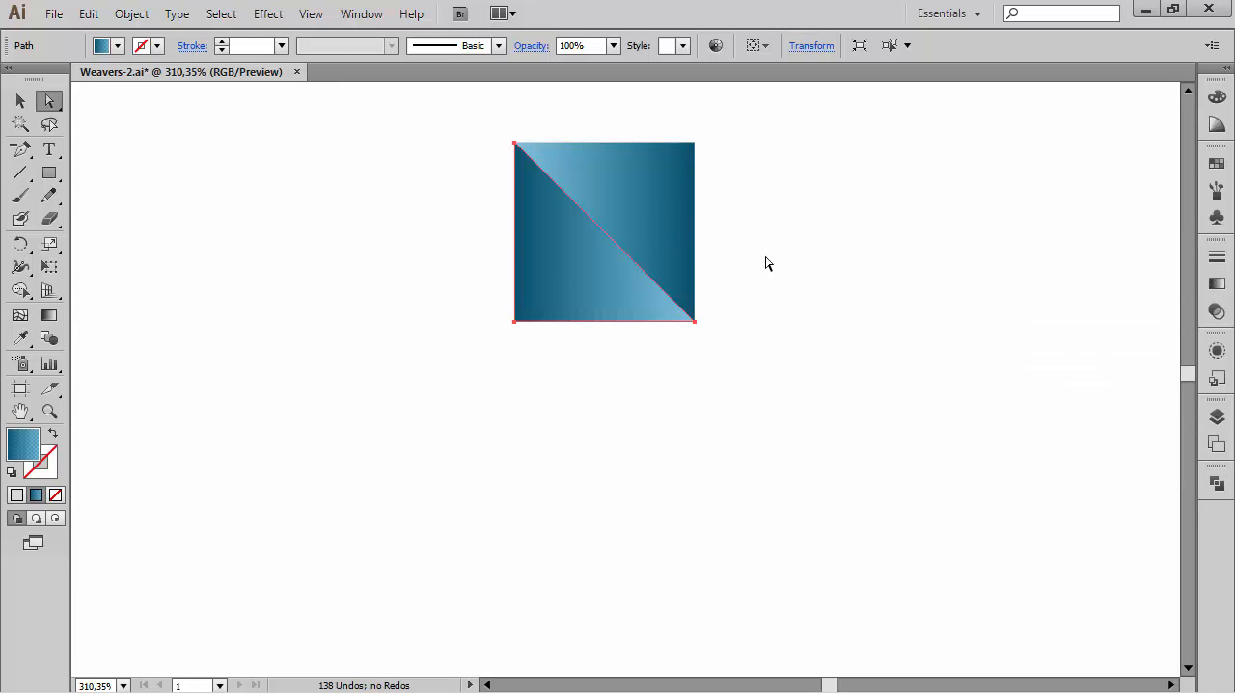
click(765, 262)
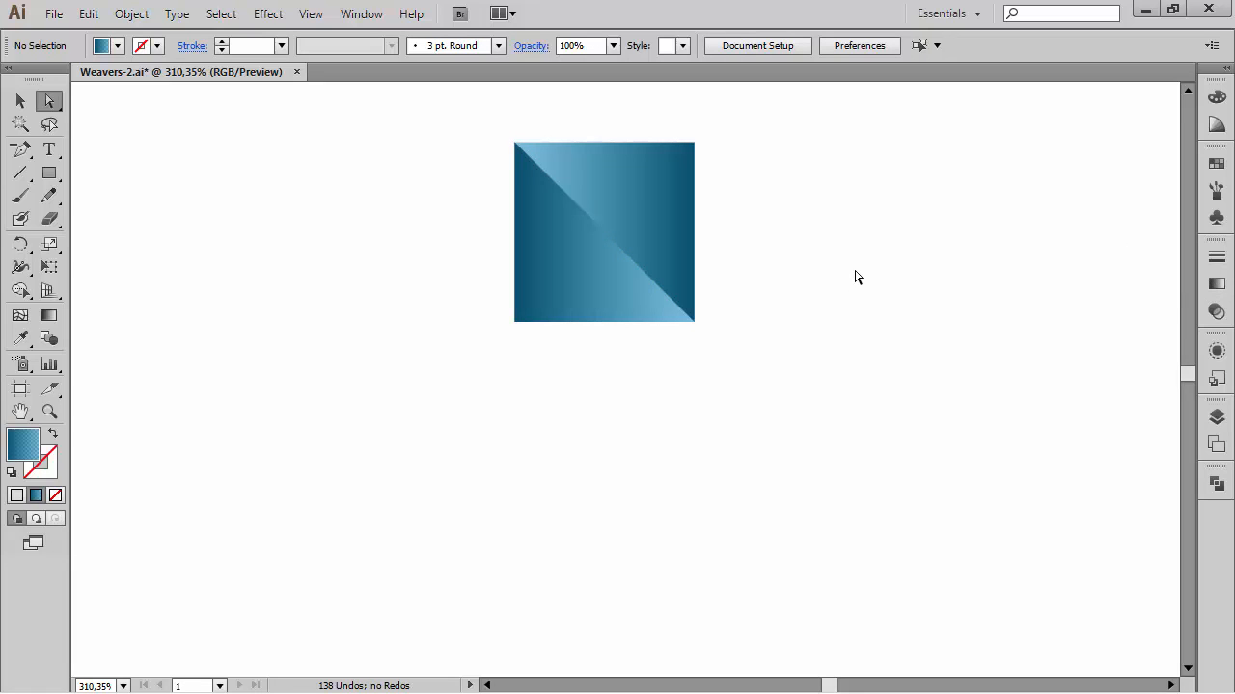
Step: Draw a triangle with the Polygon tool to the left of the square
click(51, 172)
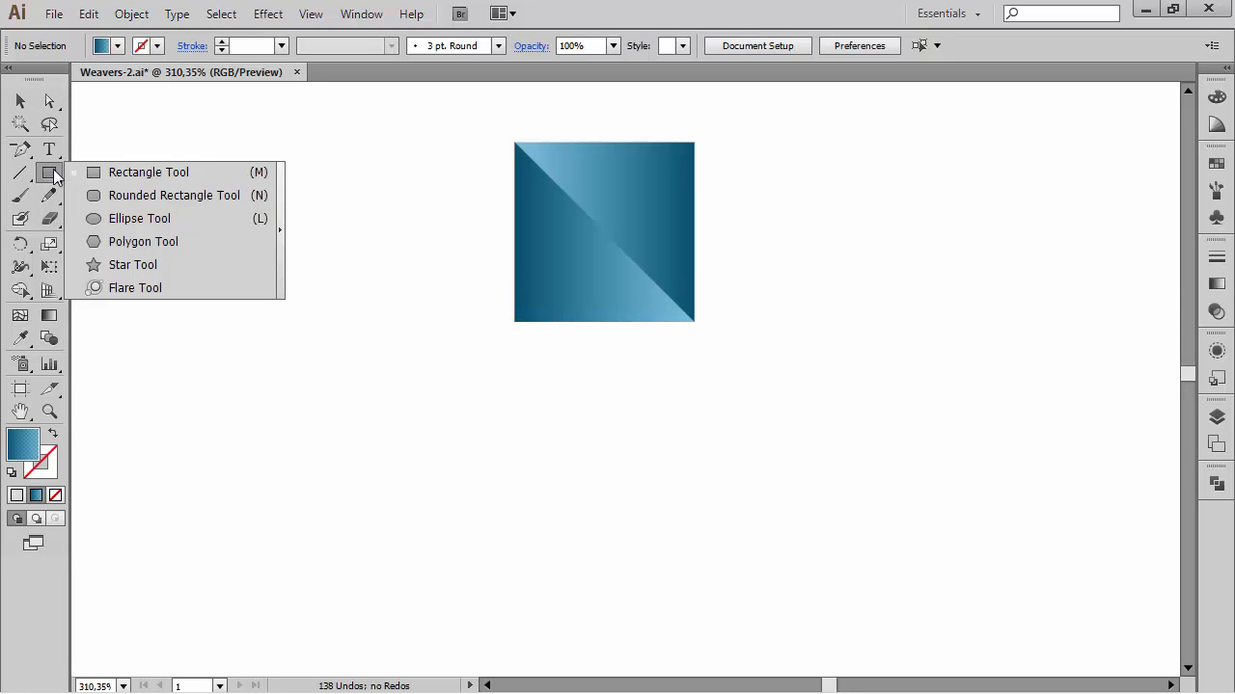
click(260, 243)
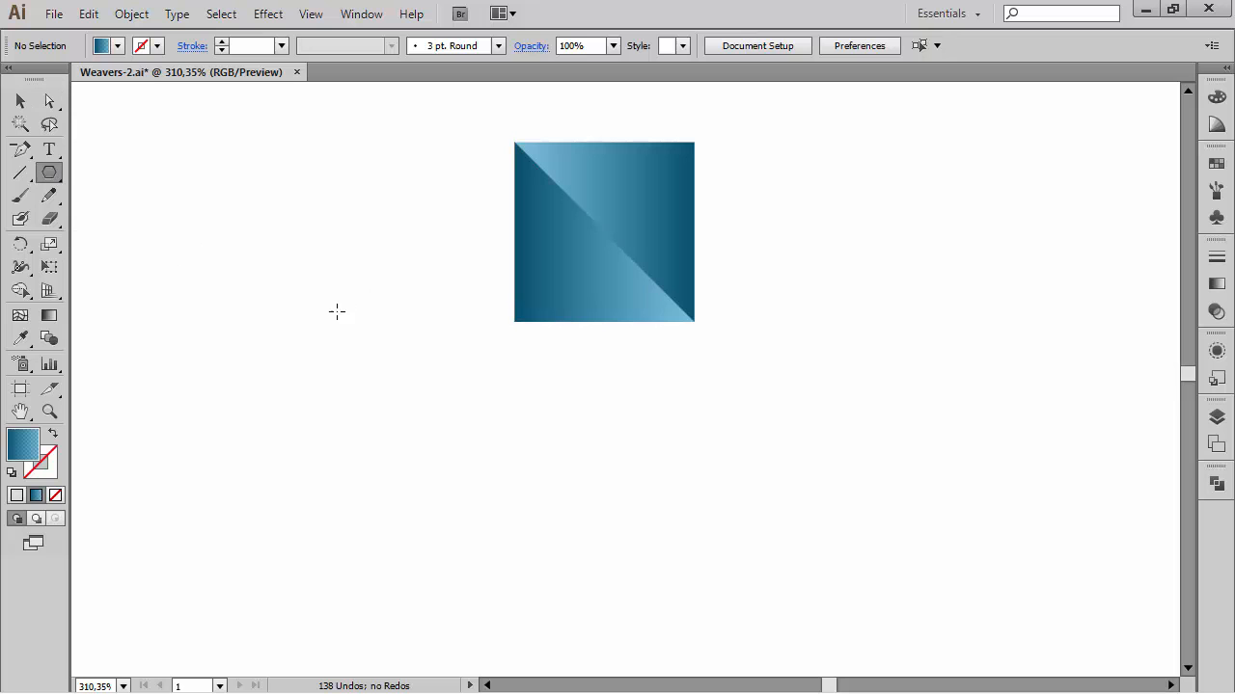
drag(337, 310, 404, 353)
key(Up)
key(Up)
key(Up)
key(Down)
key(Down)
key(Down)
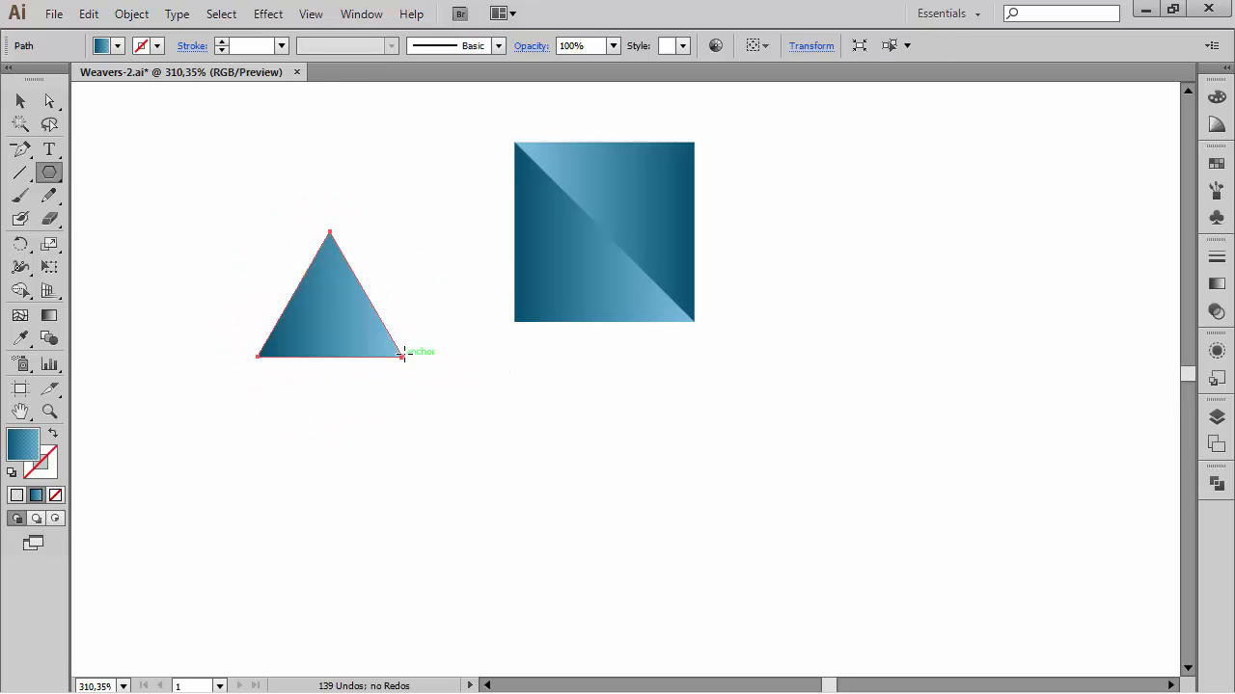
Step: Move the triangle's top anchor over its bottom-left corner to make a right triangle
key(a)
click(329, 230)
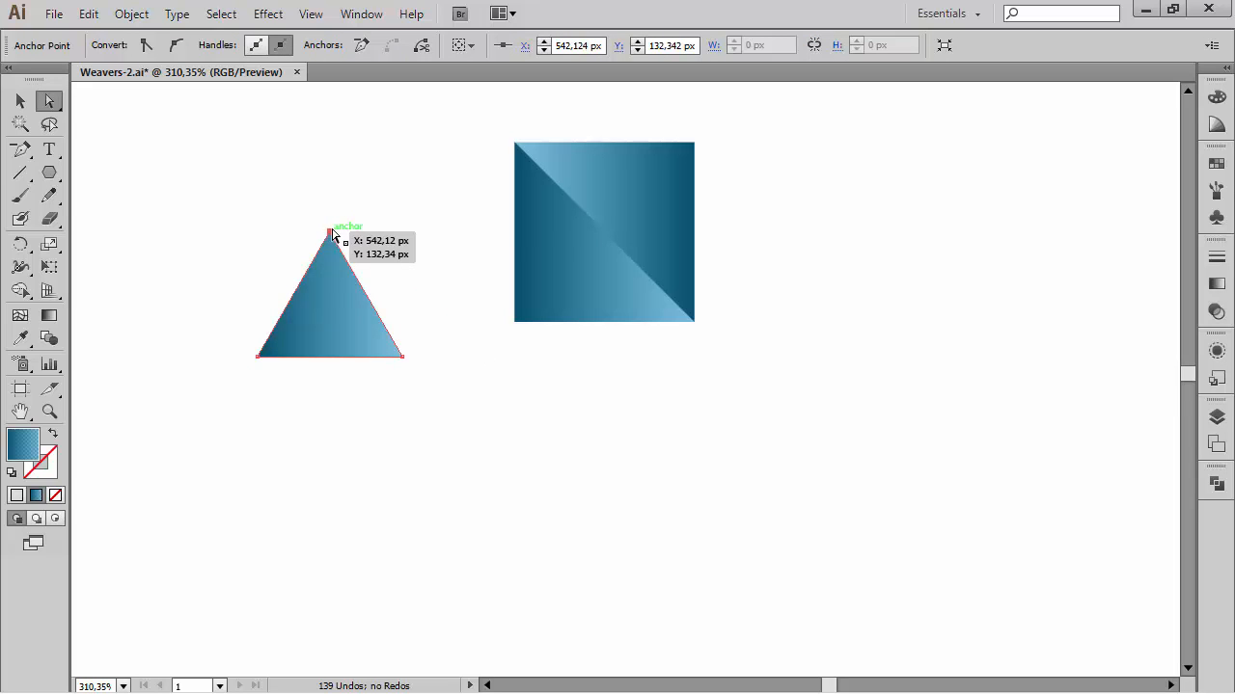
drag(330, 231, 259, 235)
click(383, 206)
click(358, 218)
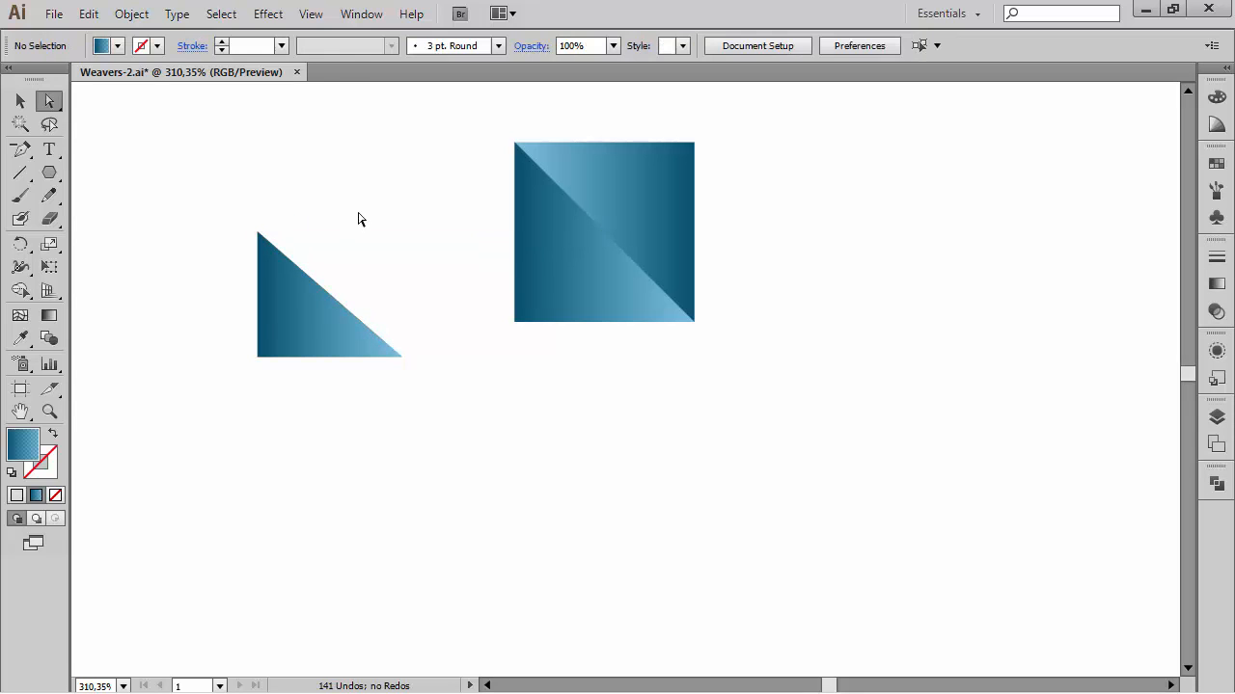
Step: Try reflecting the right triangle vertically, cancel, and delete the triangle
click(311, 309)
key(o)
key(Return)
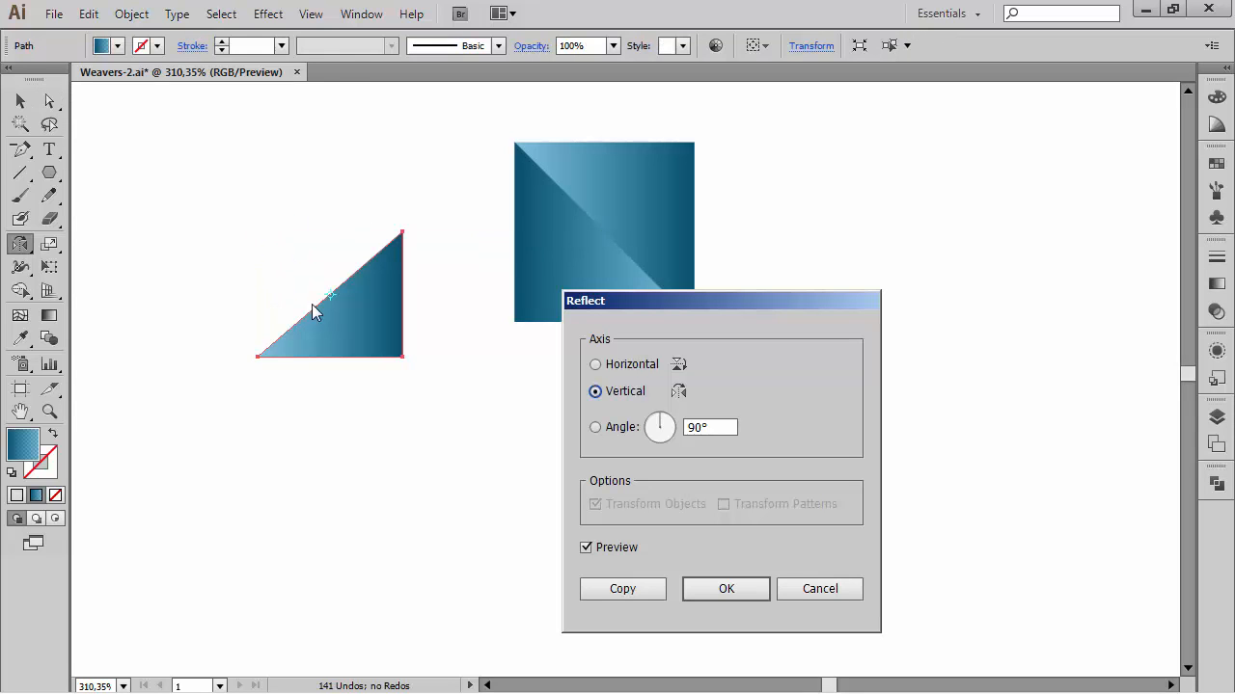
click(820, 590)
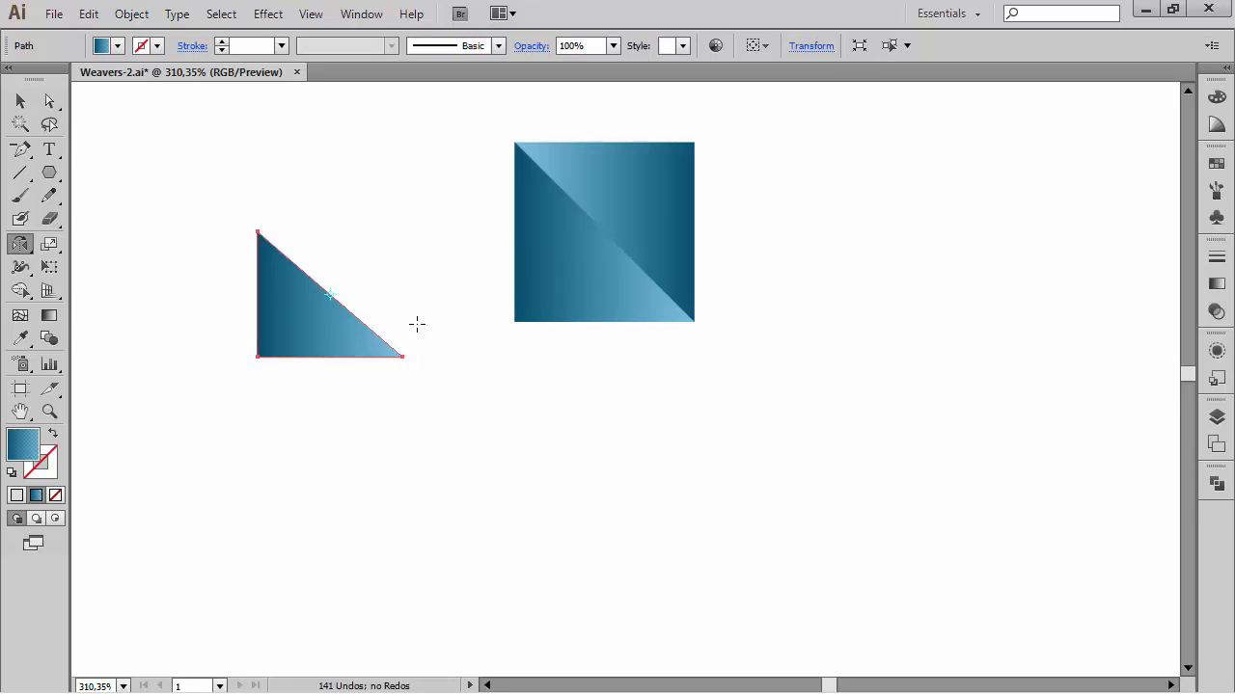
key(Delete)
click(21, 100)
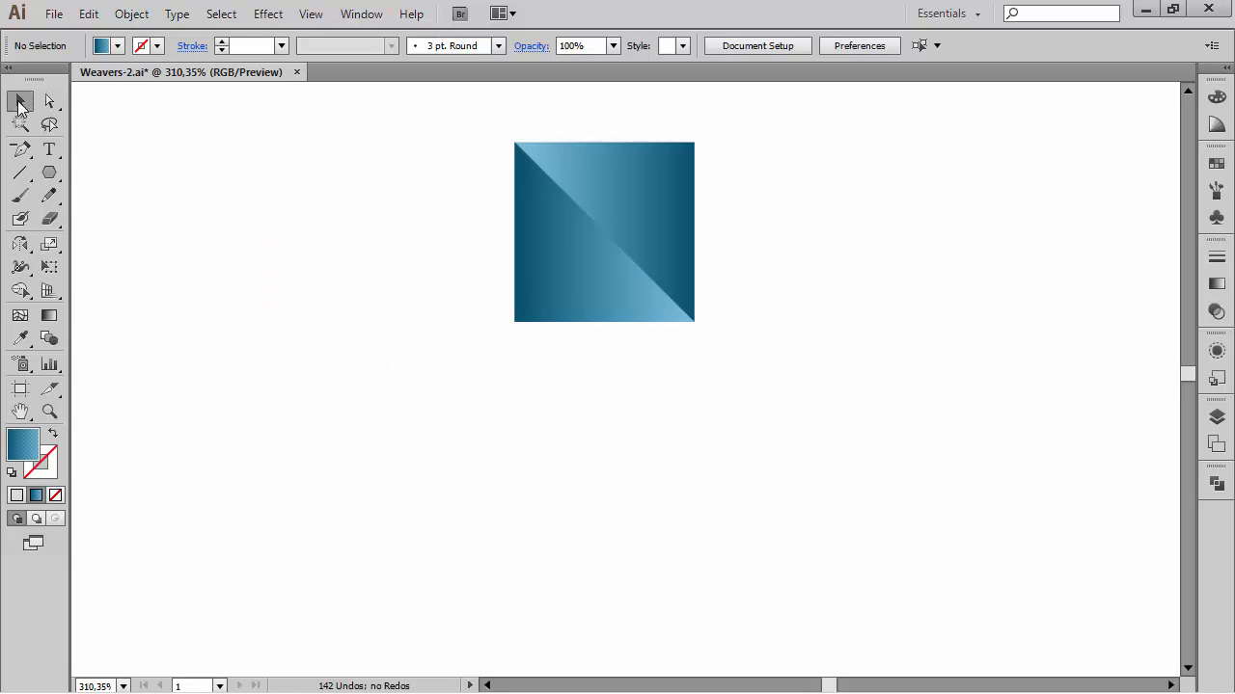
key(ctrl+minus)
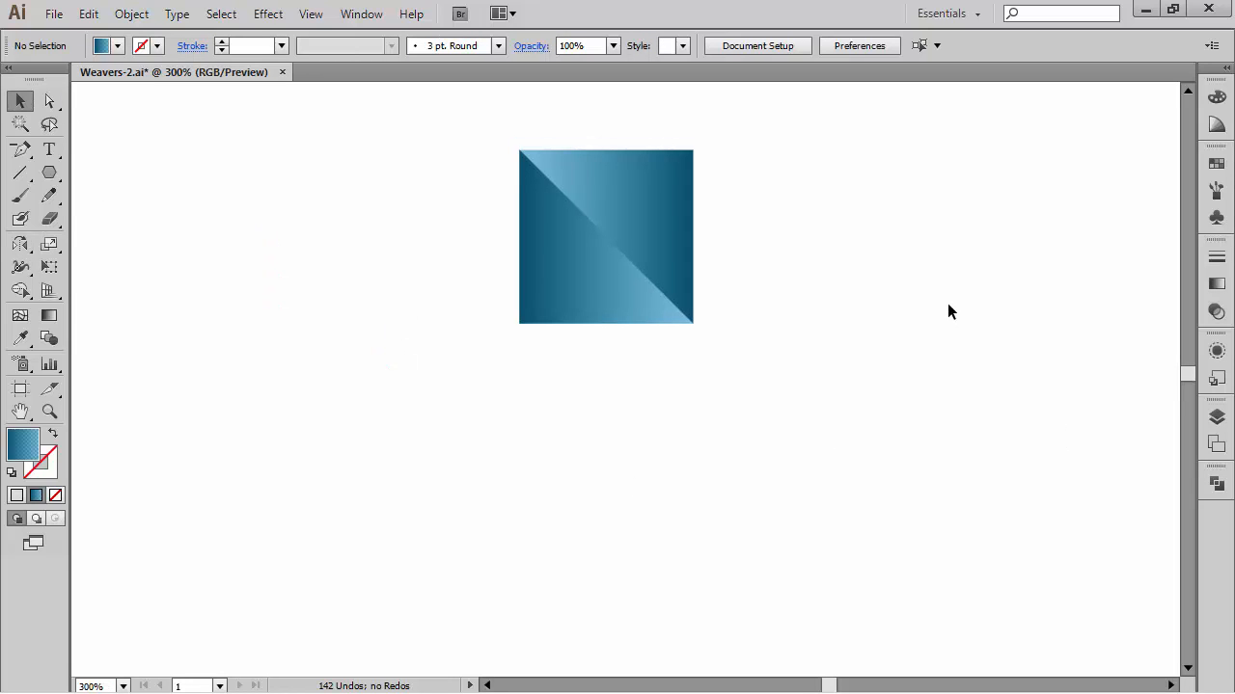
key(ctrl+minus)
drag(839, 436, 804, 329)
key(ctrl+minus)
key(ctrl+minus)
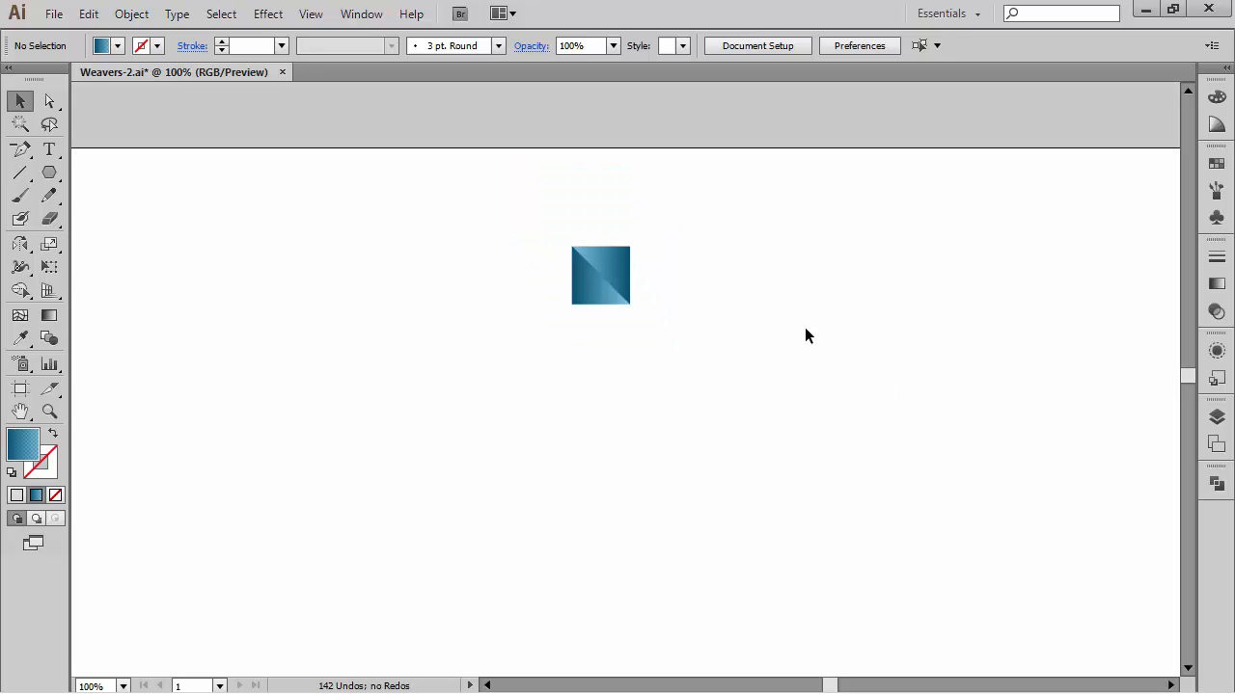
drag(762, 382, 748, 300)
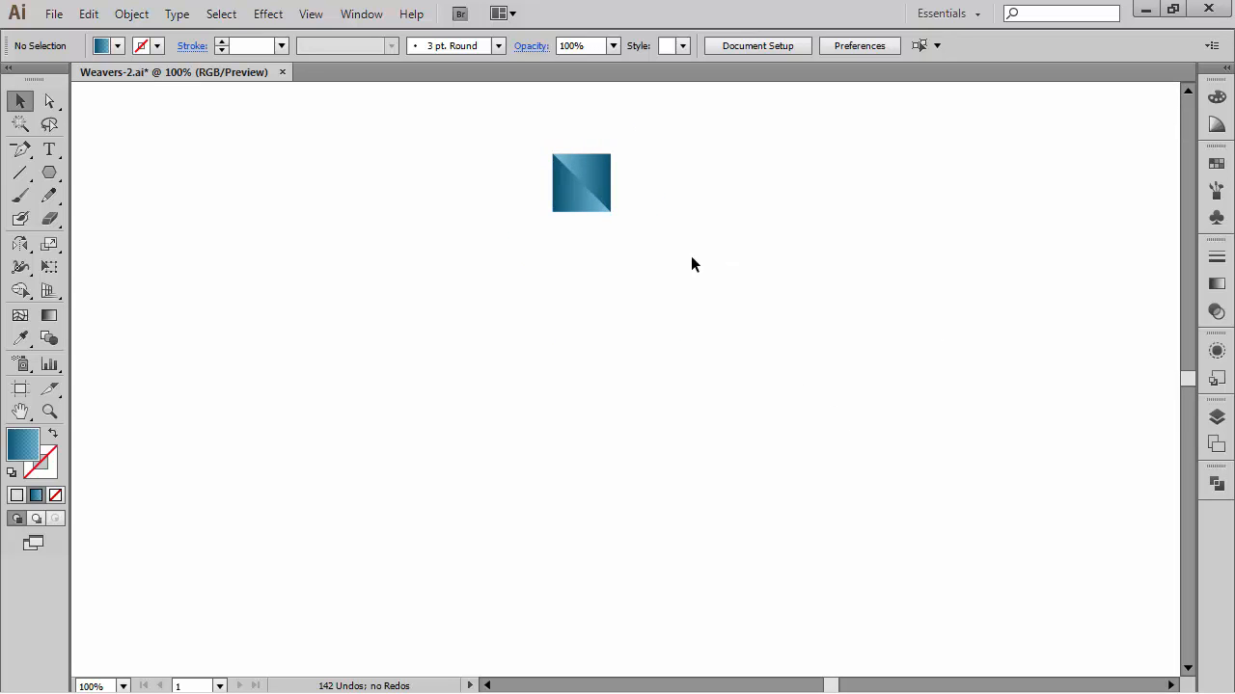
drag(677, 275, 483, 121)
drag(611, 154, 650, 138)
key(ctrl+z)
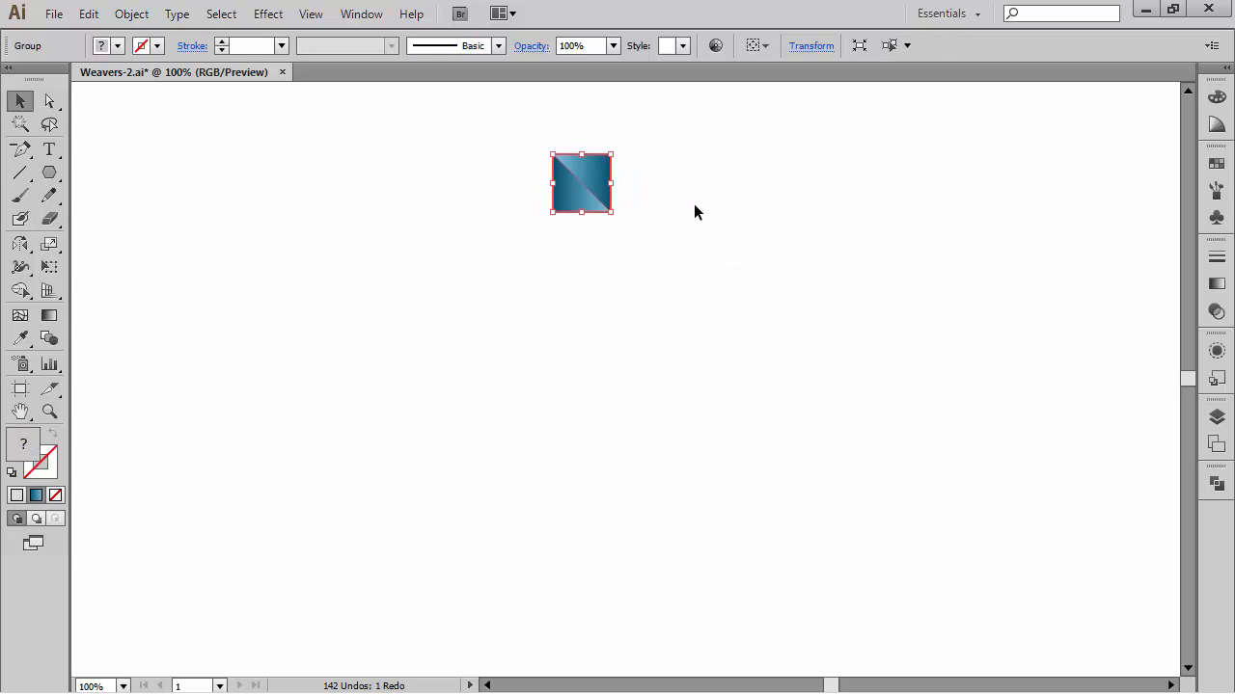
Step: Try dragging a copy of the divided square directly below it, and undo the copy
click(684, 216)
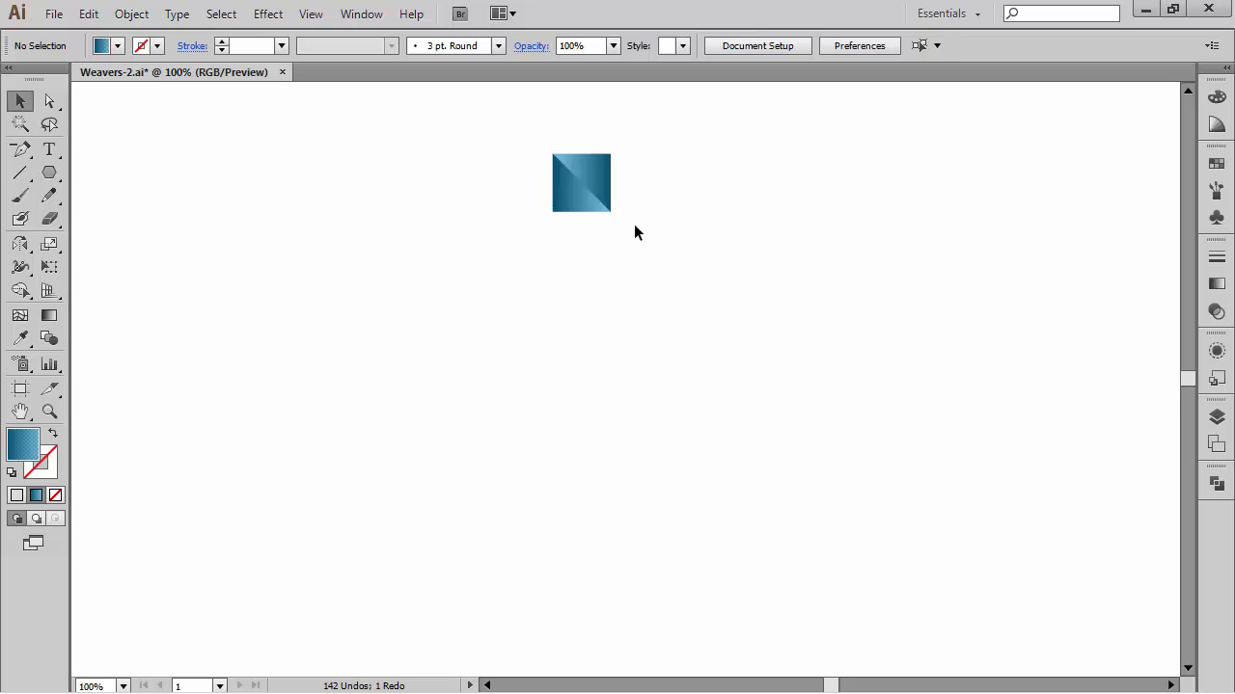
drag(633, 230, 521, 137)
drag(586, 168, 579, 238)
click(745, 256)
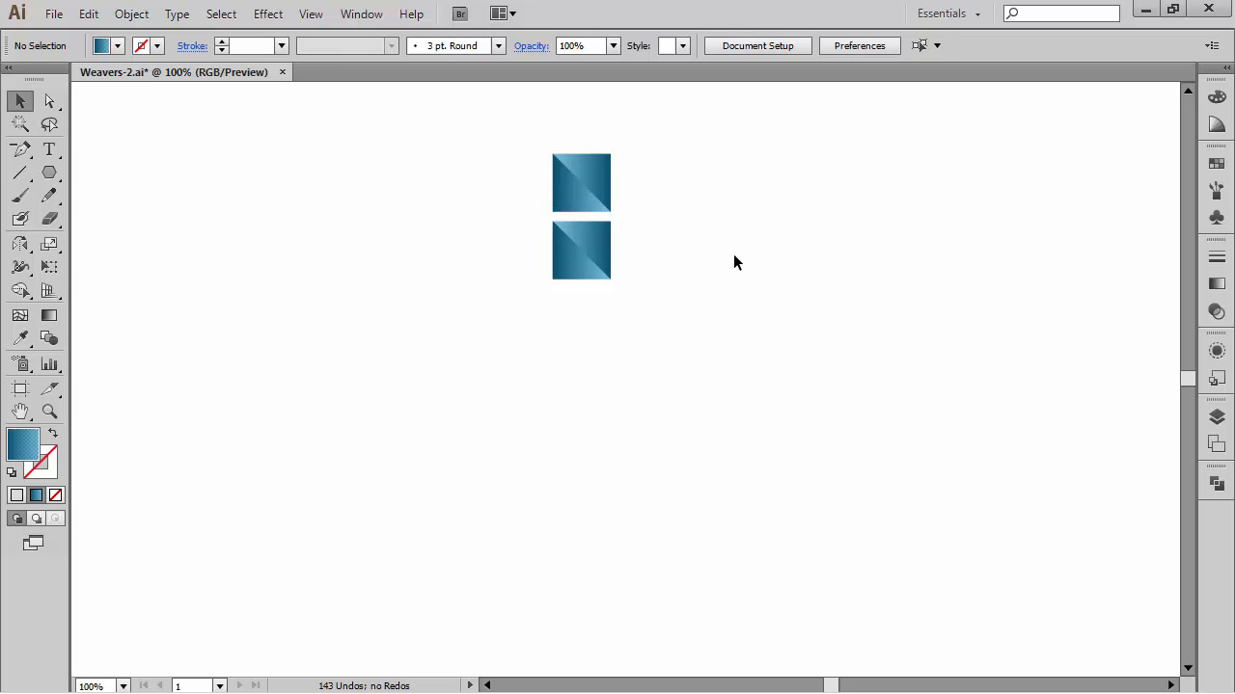
key(ctrl+z)
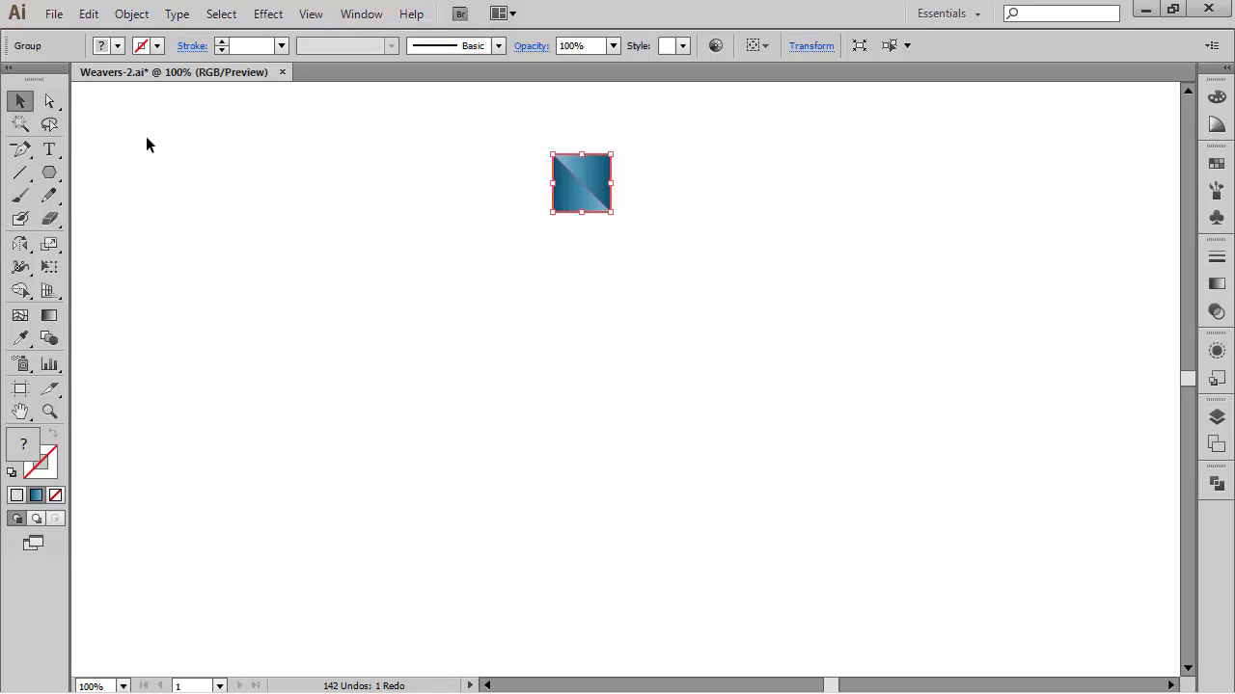
Step: Copy the divided square 65 px straight down using the Move dialog
double_click(21, 102)
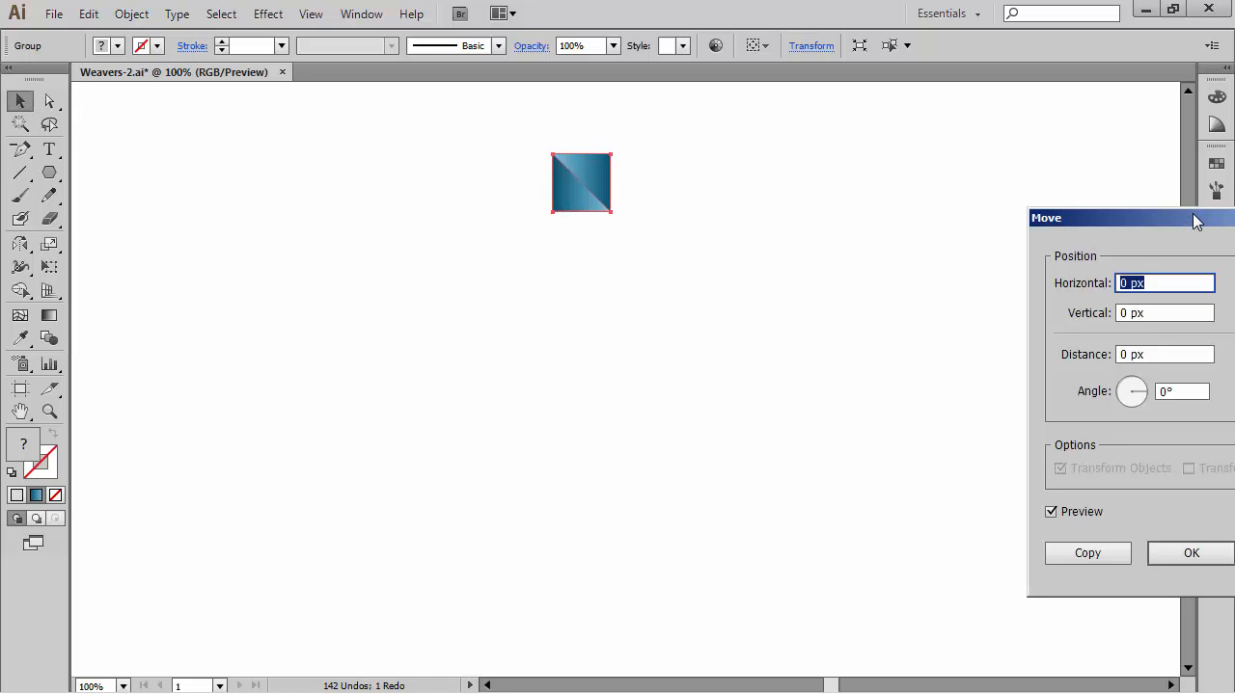
drag(1194, 221, 858, 142)
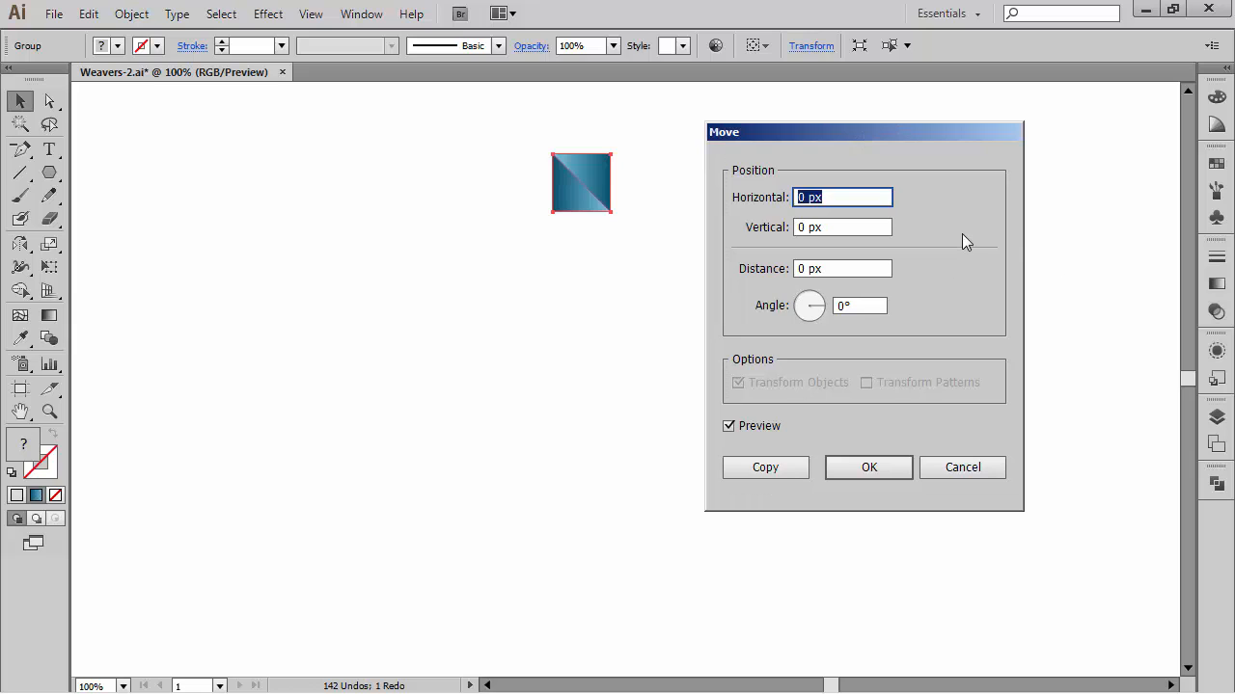
click(855, 198)
key(Tab)
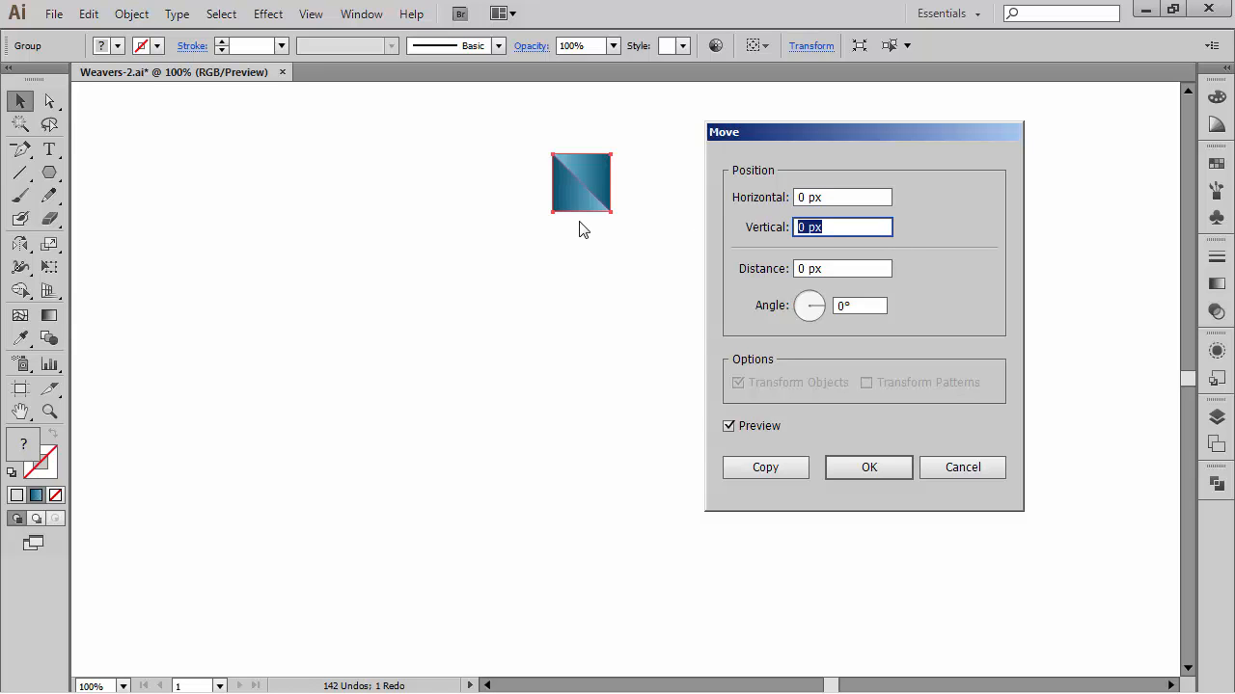
text(60+5)
key(Tab)
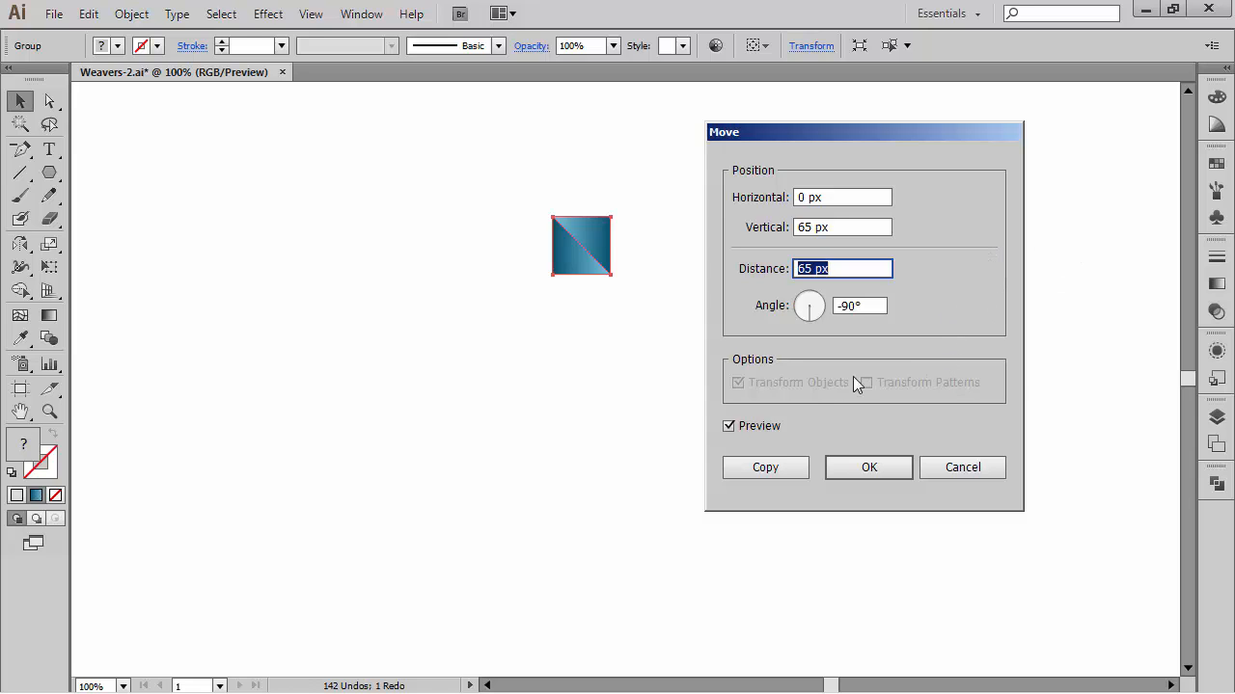
click(766, 467)
click(751, 211)
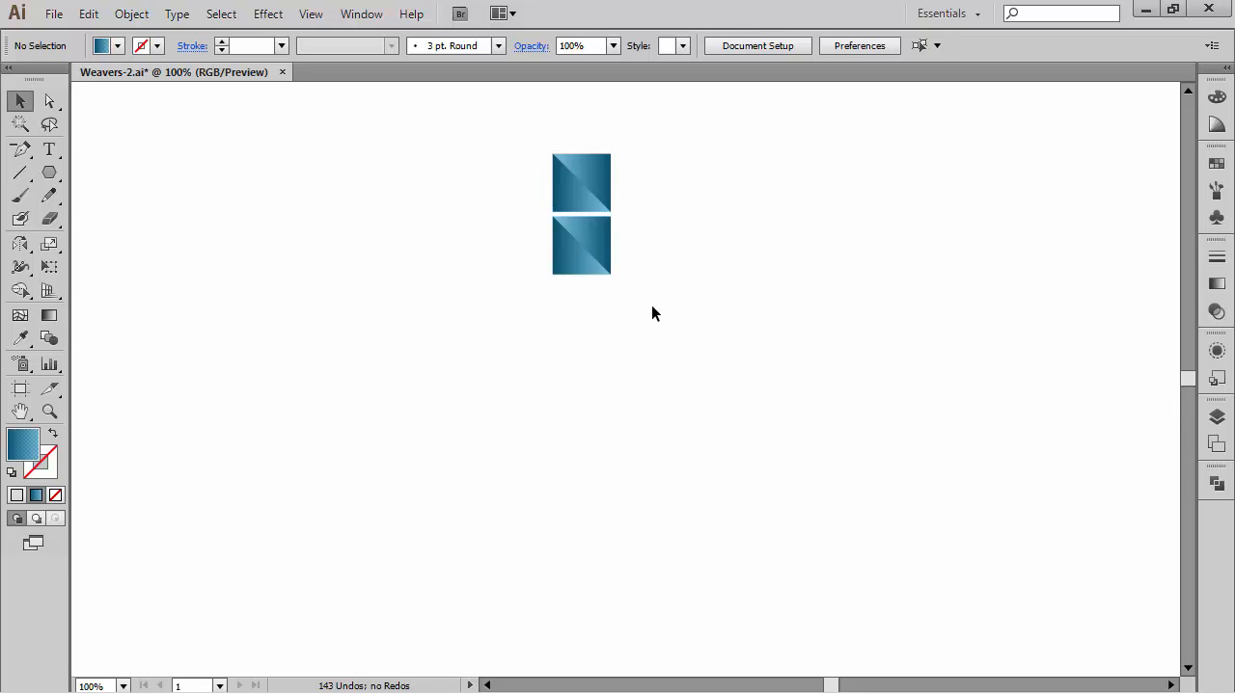
Step: Repeat the move-copy twice on the new square to build a column of four squares
drag(647, 305, 507, 240)
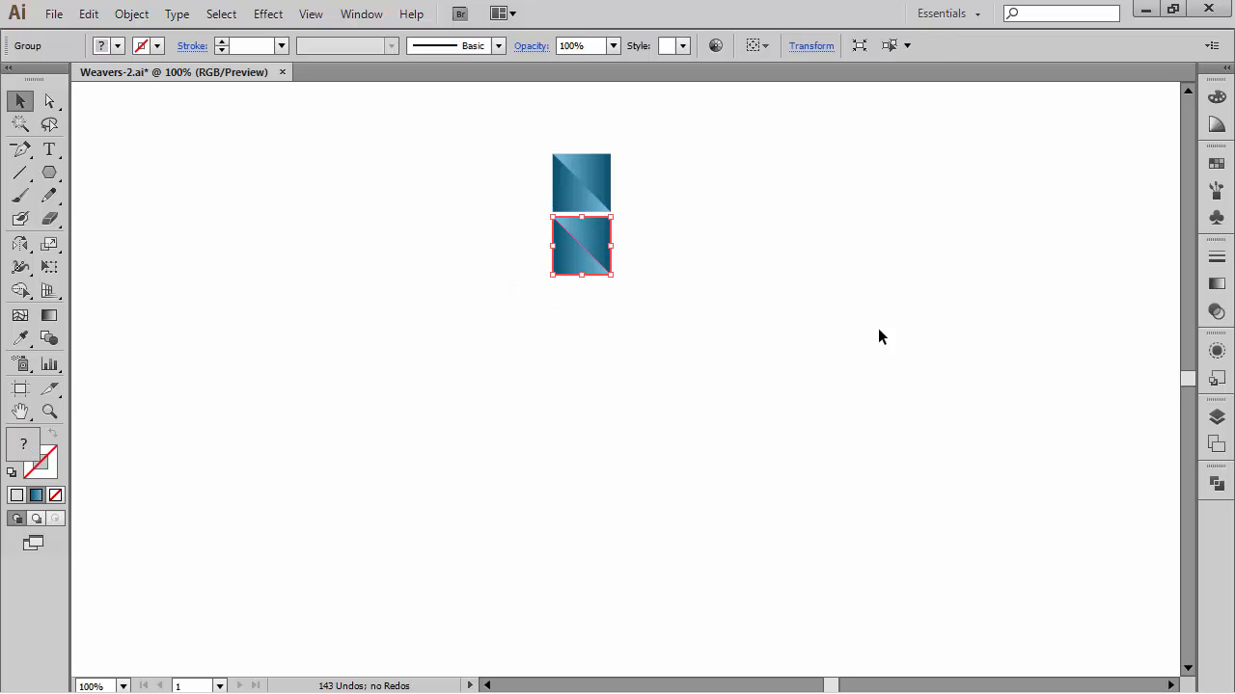
key(ctrl+c)
key(ctrl+d)
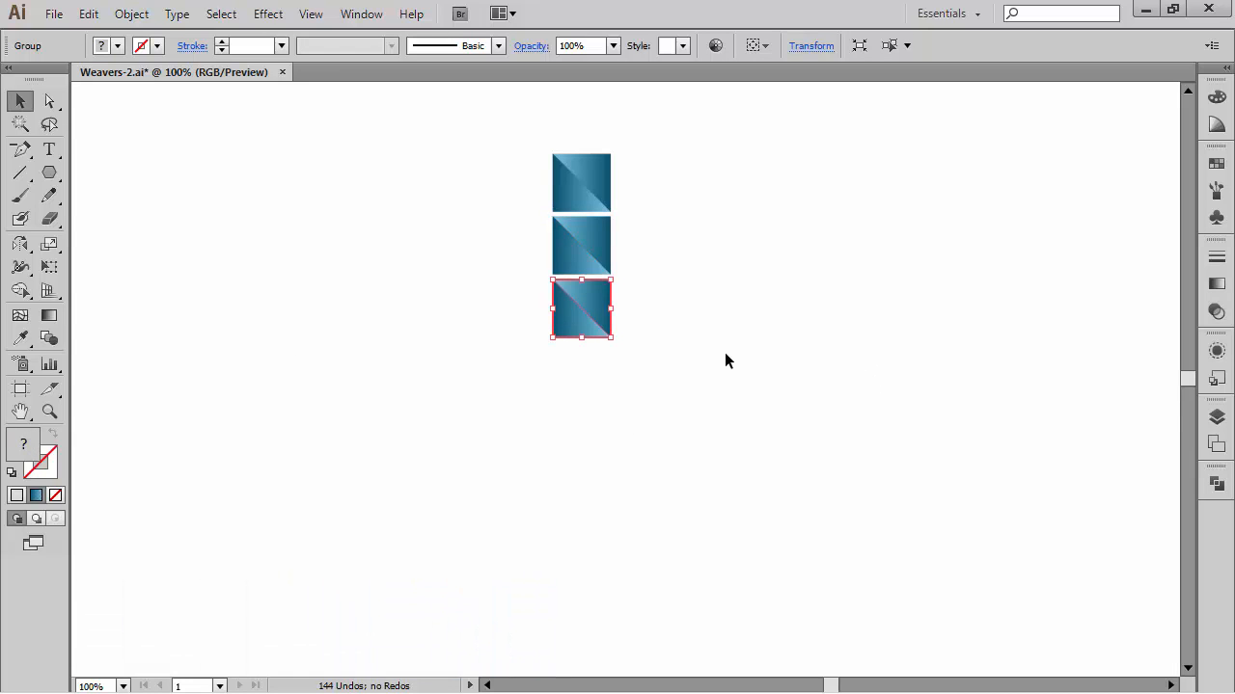
key(ctrl+d)
click(713, 415)
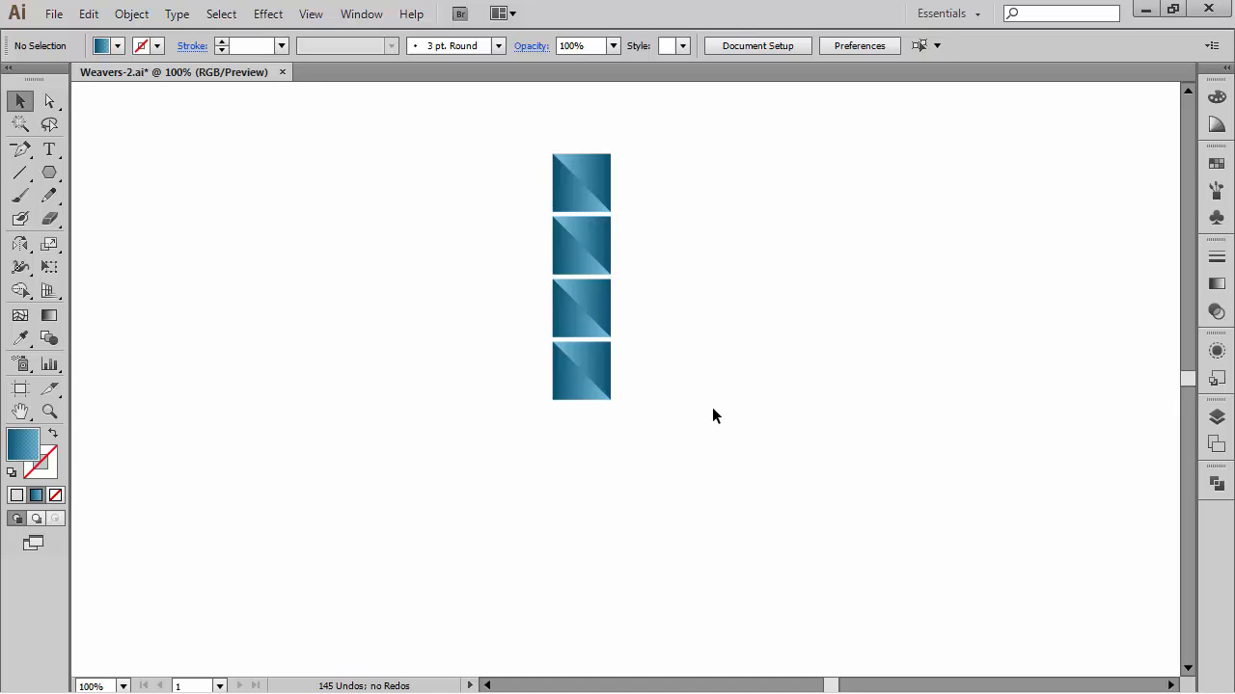
Step: Reverse the gradients of both triangles in the second square of the column
key(ctrl+space)
drag(443, 104, 1141, 524)
drag(683, 386, 756, 366)
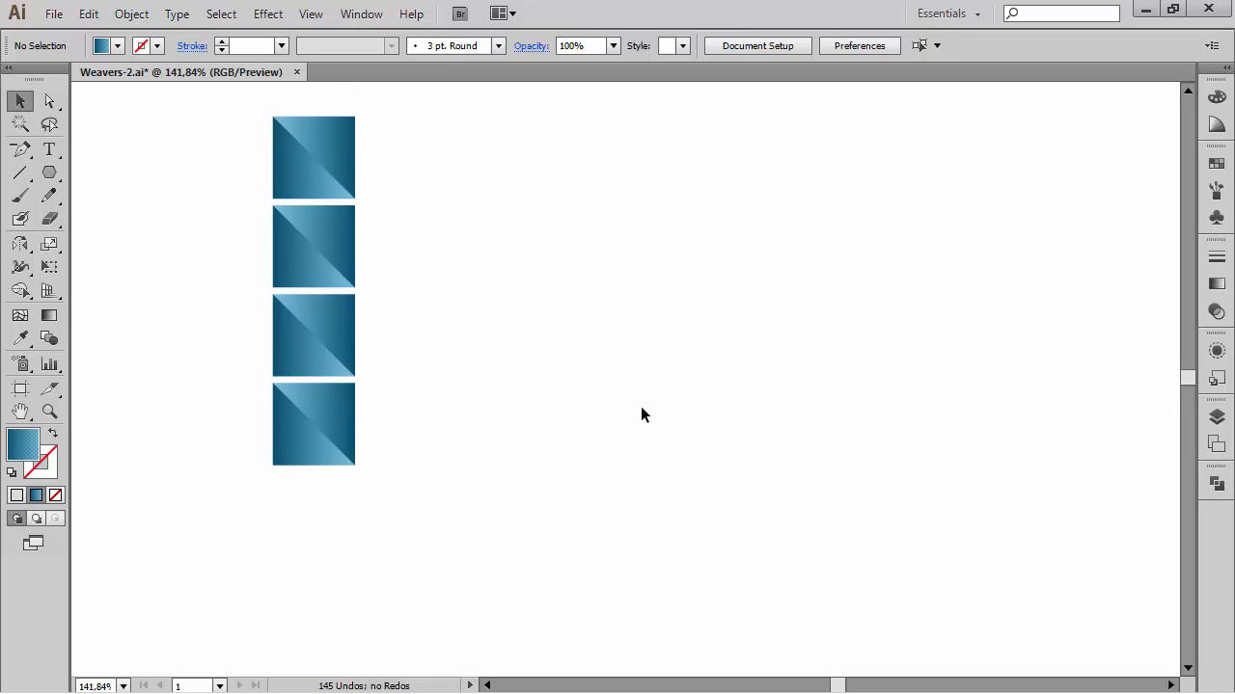
drag(541, 287, 761, 334)
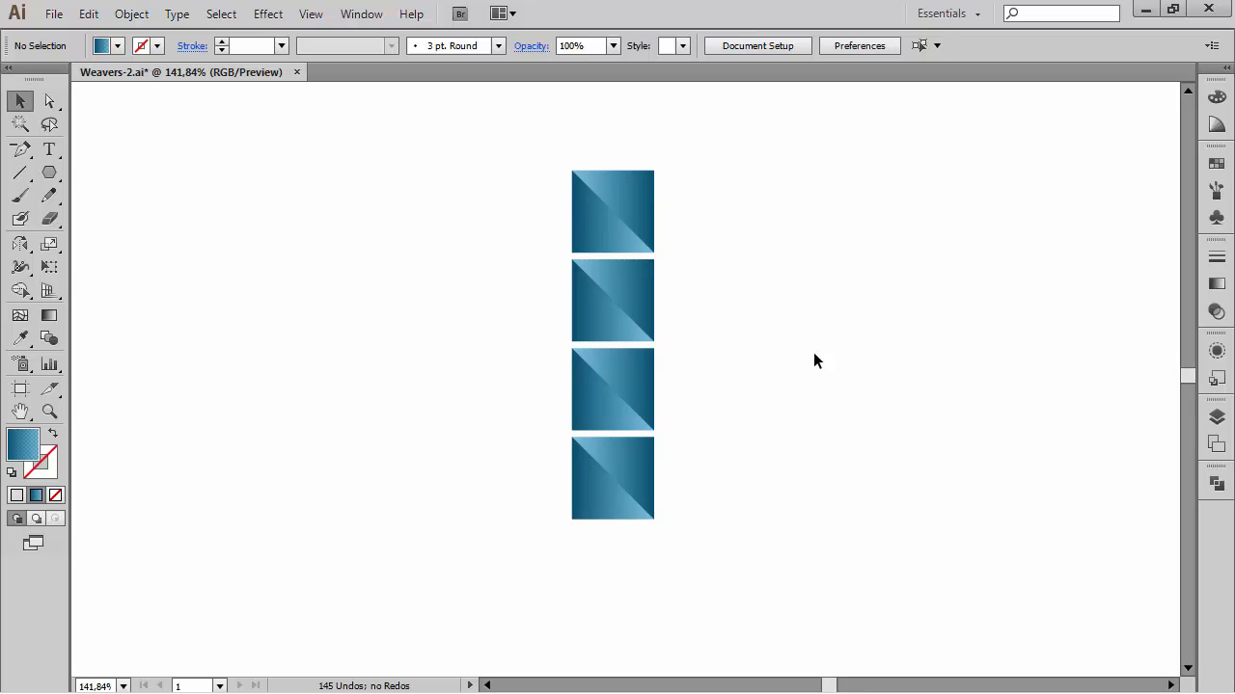
key(a)
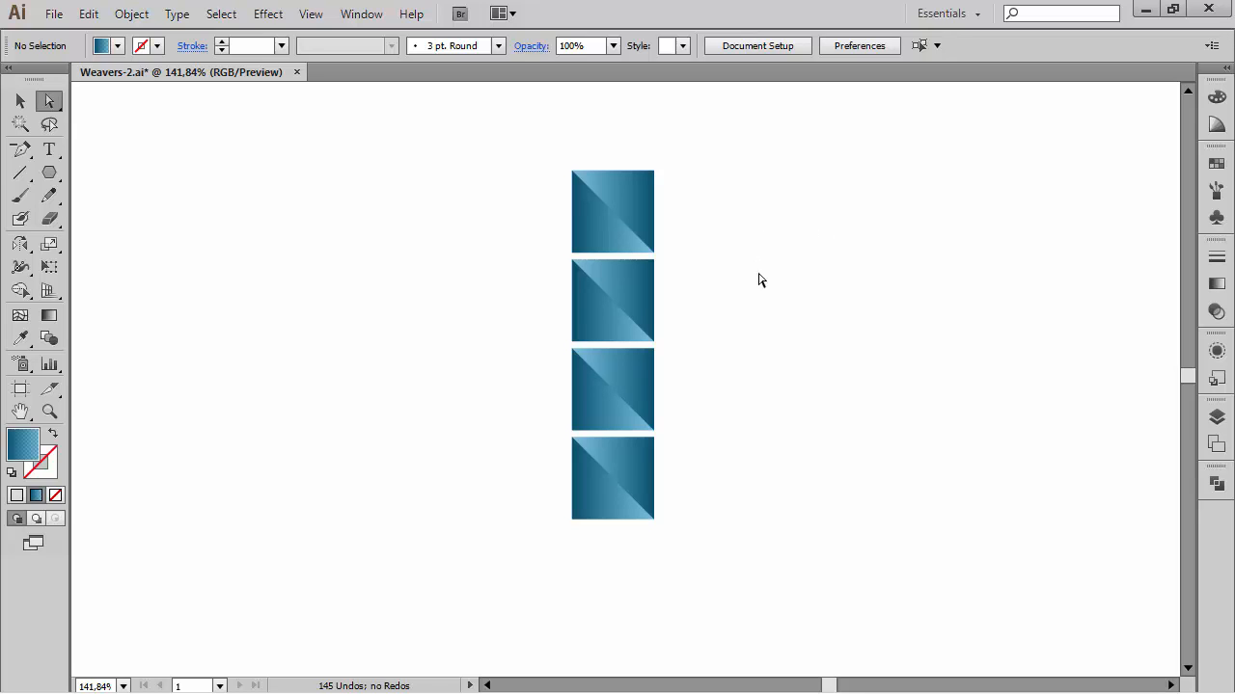
click(635, 280)
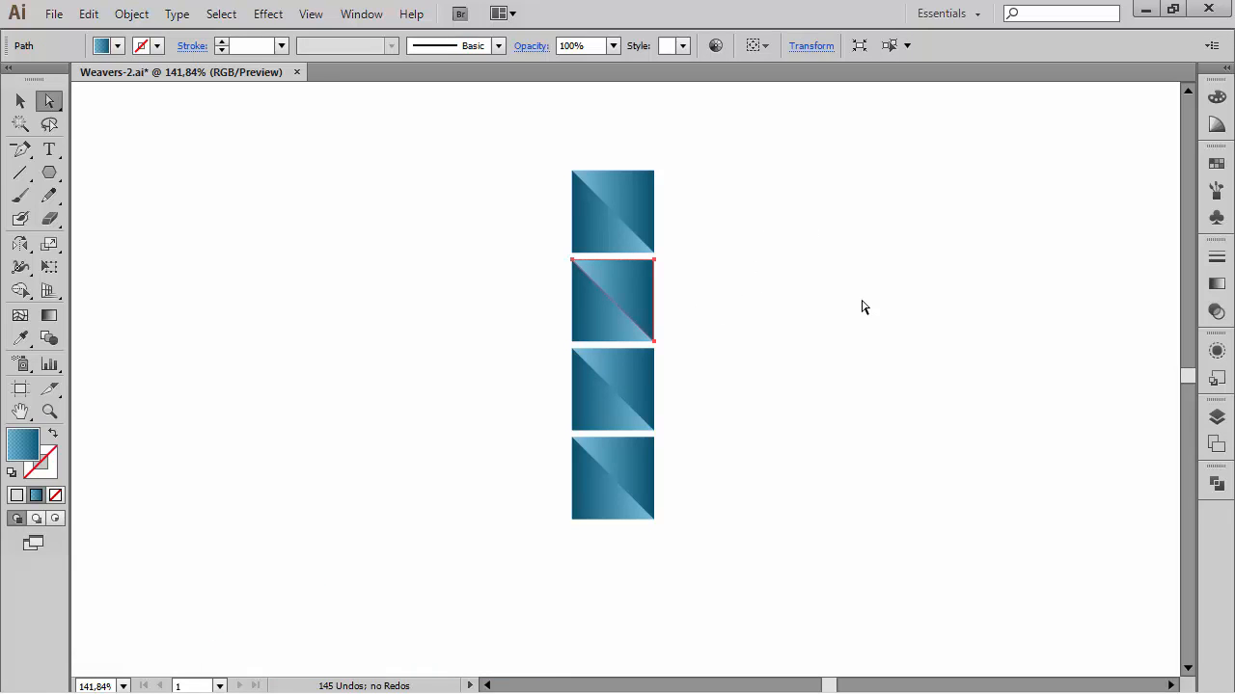
click(1213, 285)
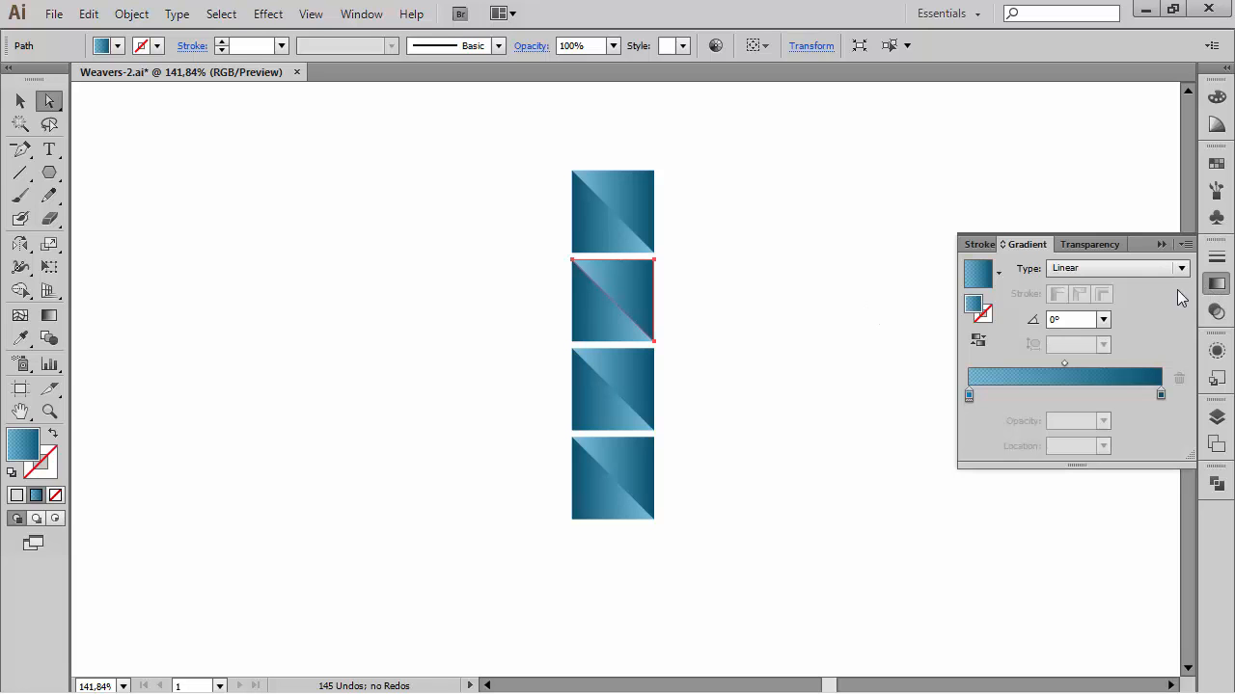
click(977, 339)
click(757, 290)
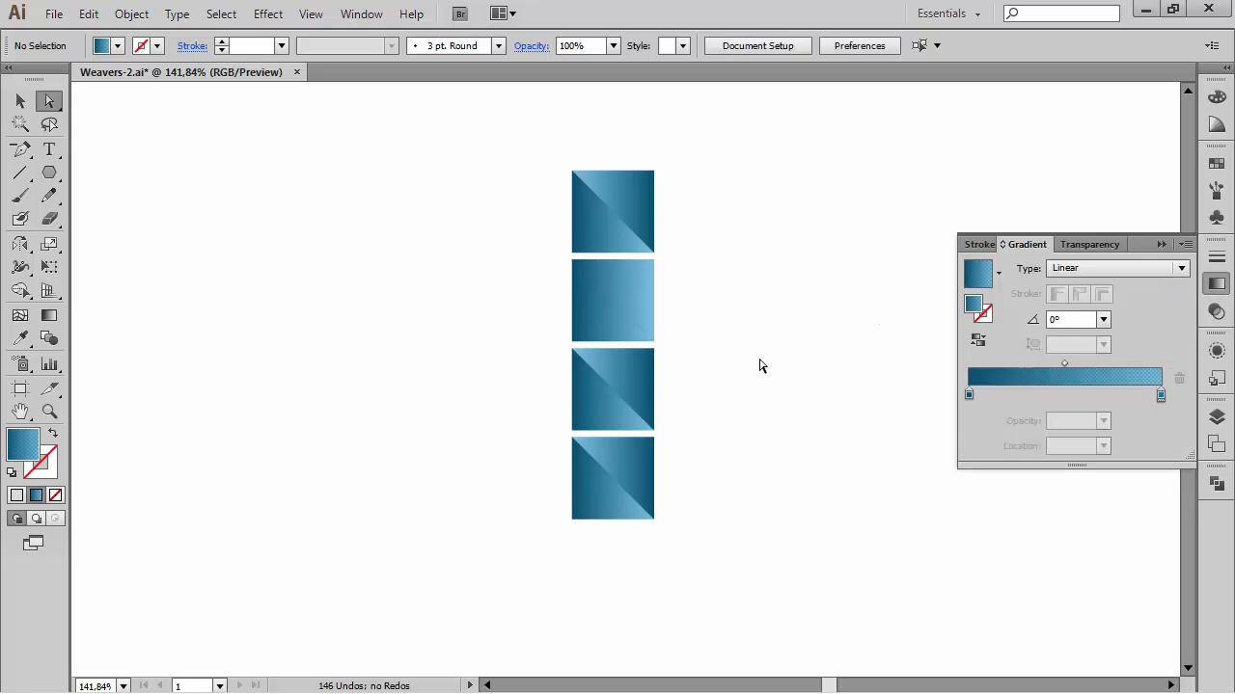
click(603, 321)
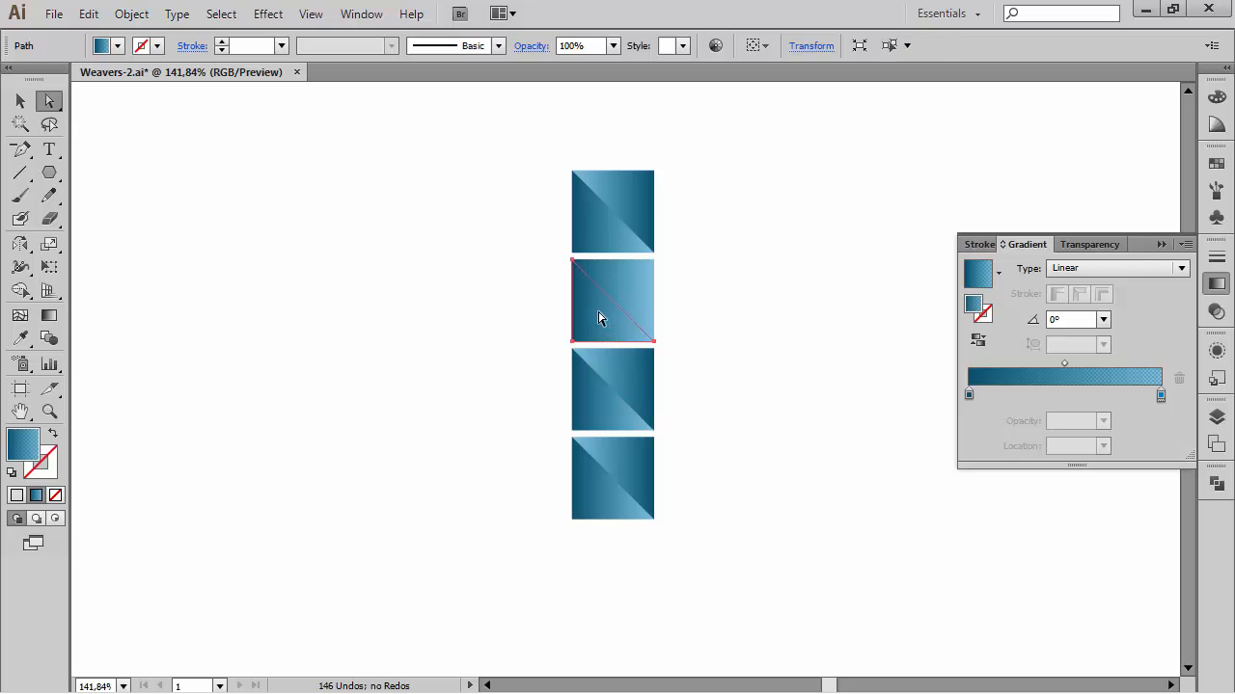
click(977, 340)
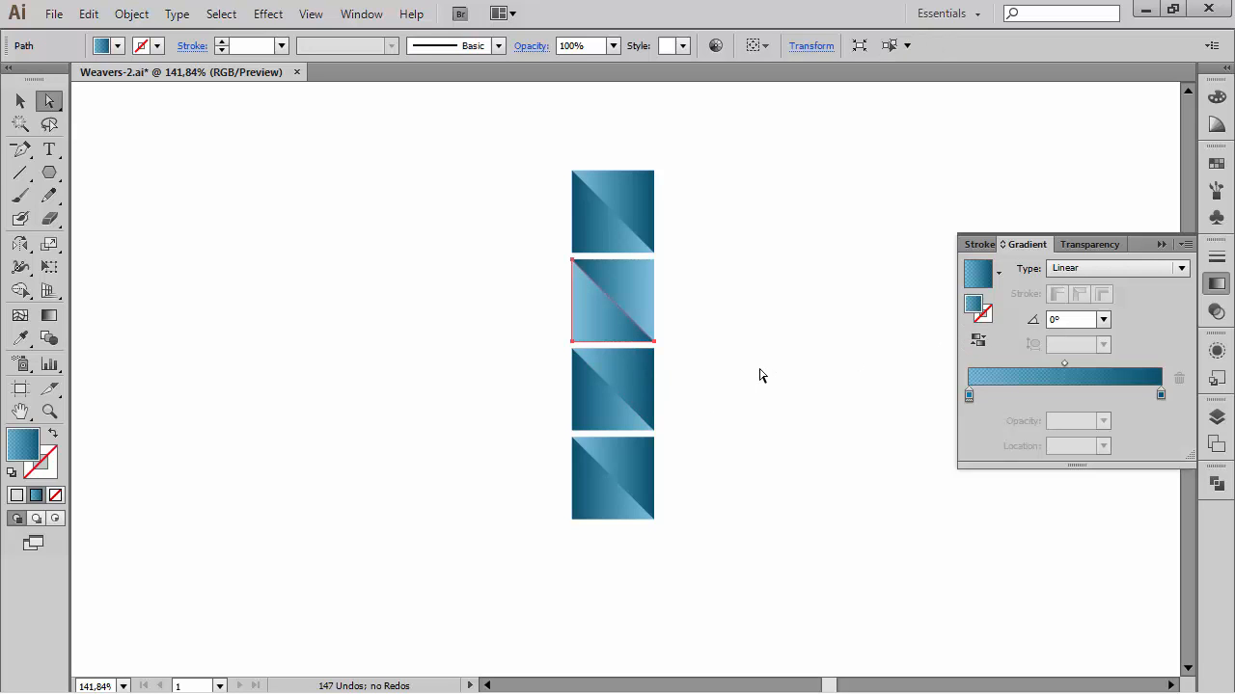
click(758, 384)
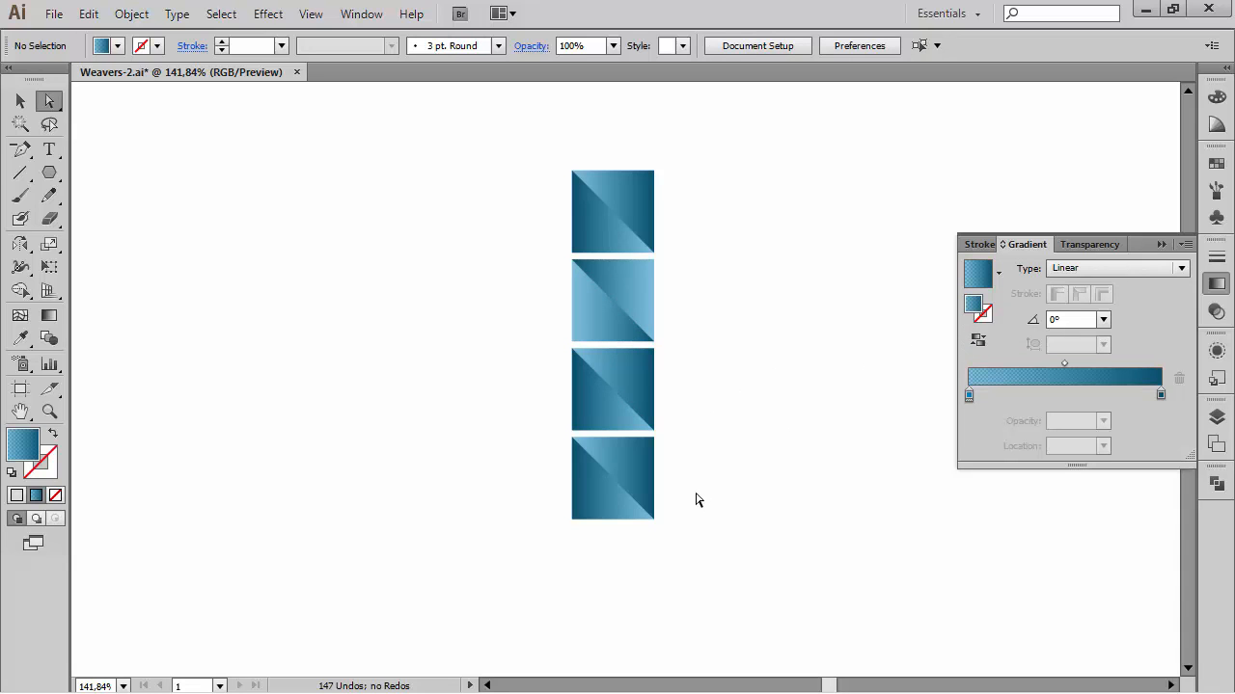
Step: Reverse the gradients of both triangles in the fourth square of the column
click(625, 465)
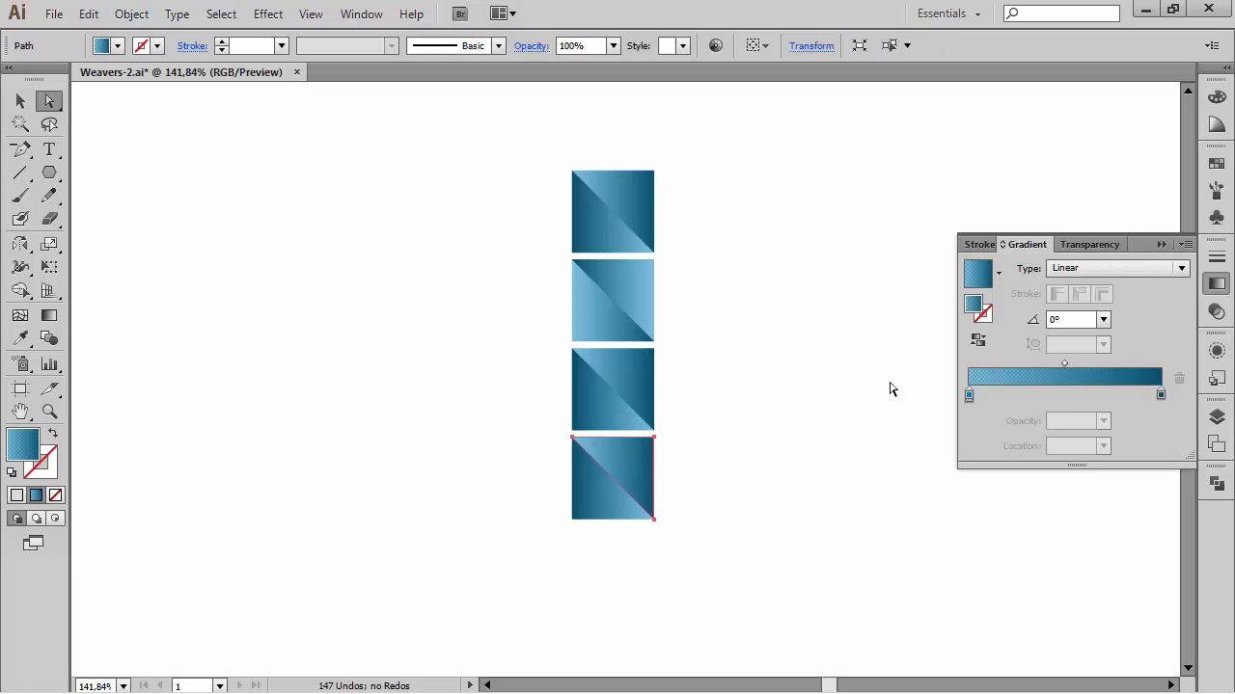
click(977, 340)
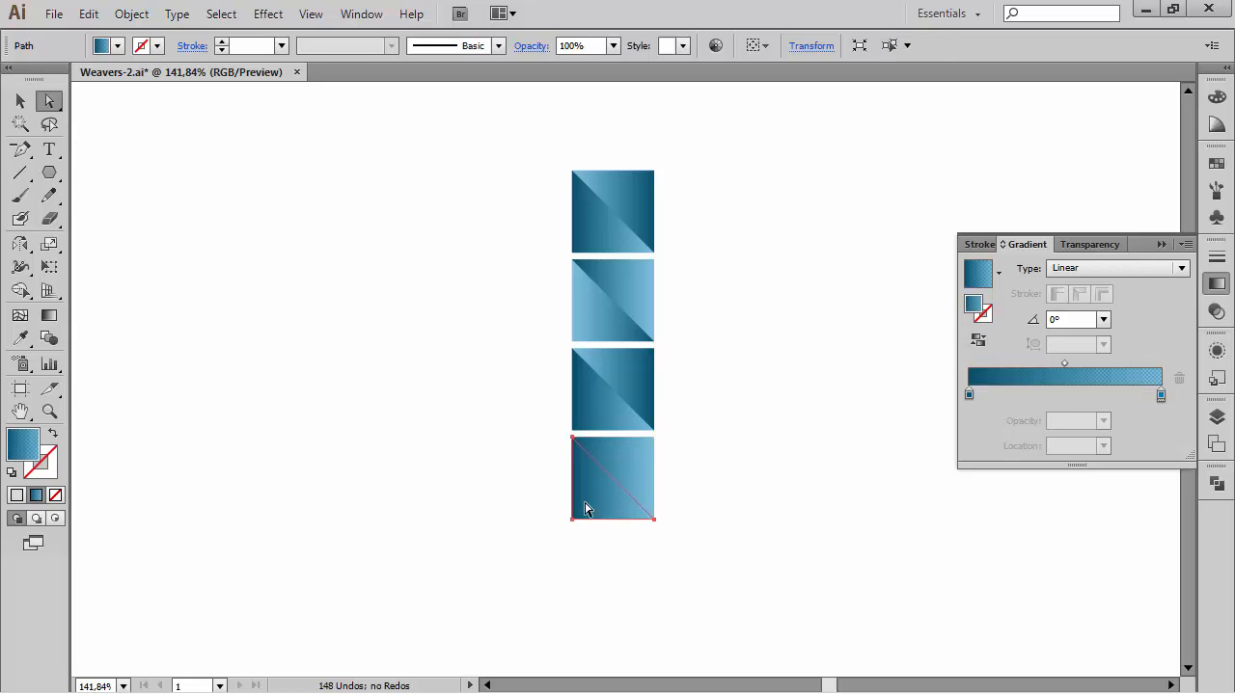
click(978, 339)
click(848, 471)
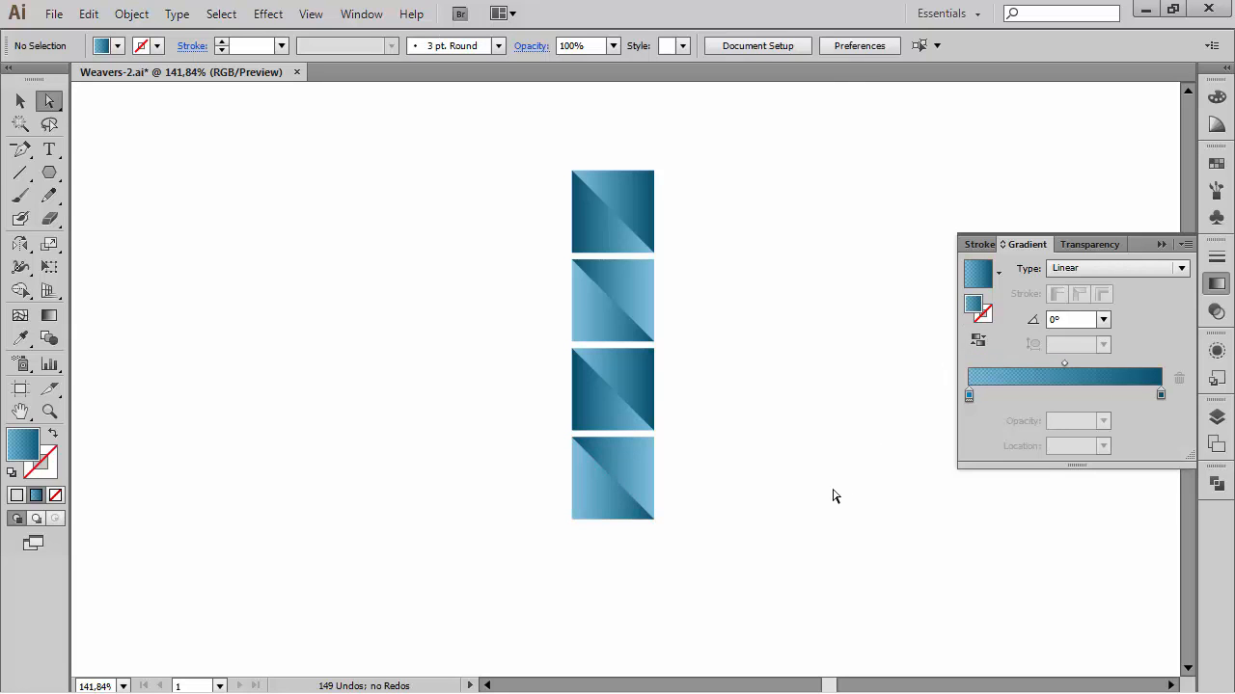
click(1161, 244)
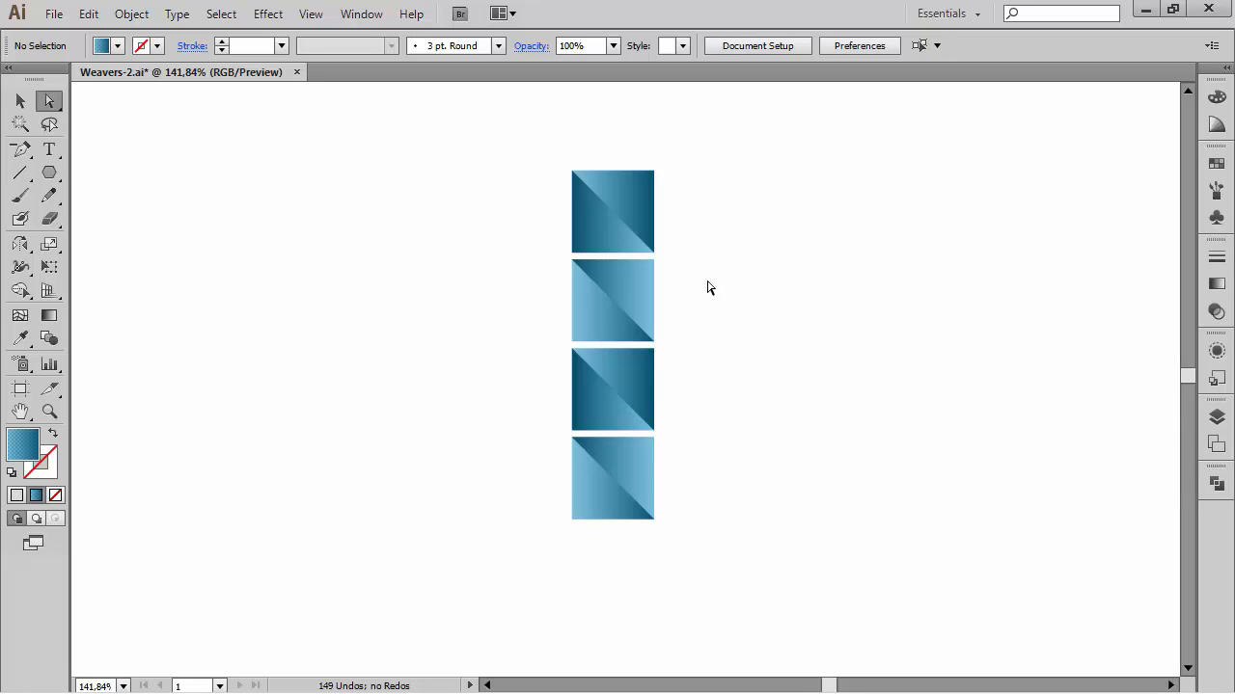
Step: Draw a circle about 263 px wide beside the column, level with its top edge
drag(771, 251, 466, 229)
key(l)
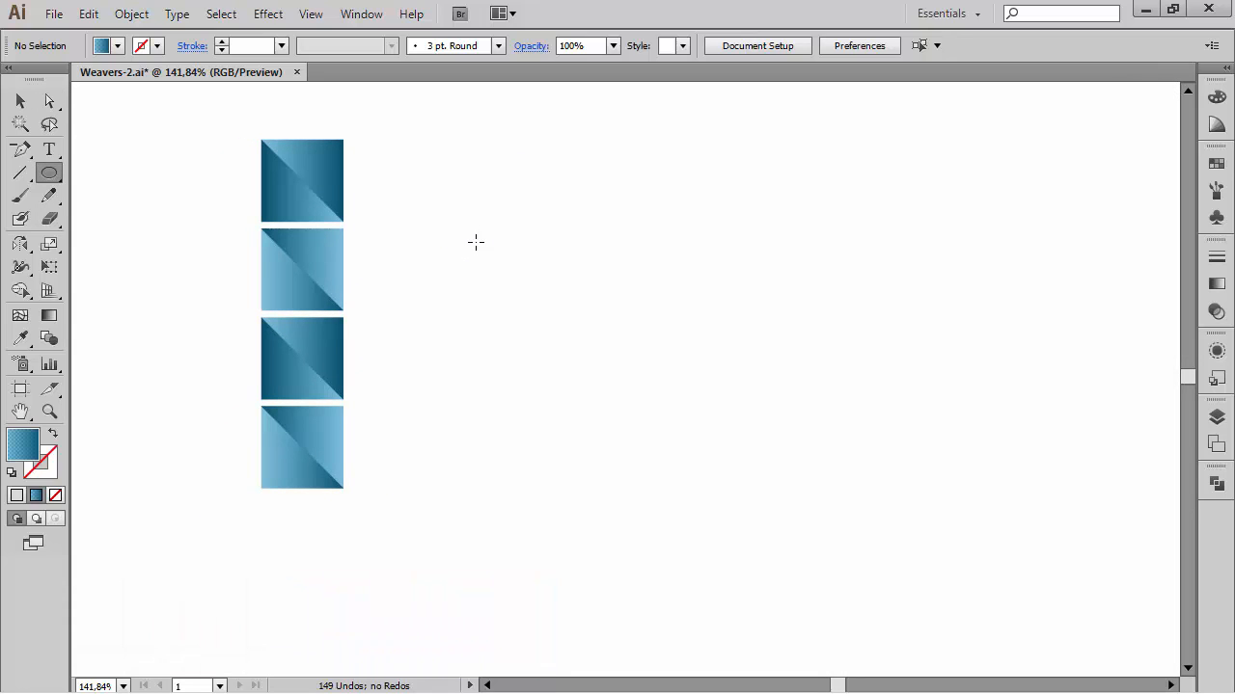
drag(491, 218, 532, 219)
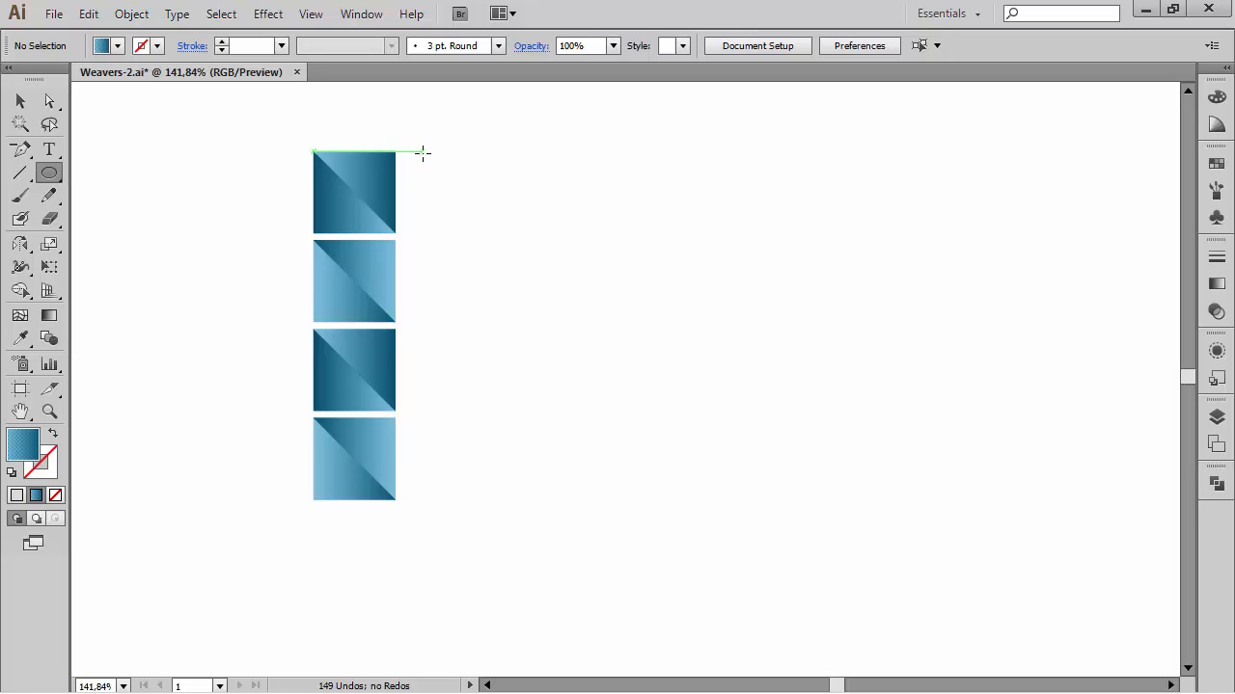
drag(422, 151, 783, 454)
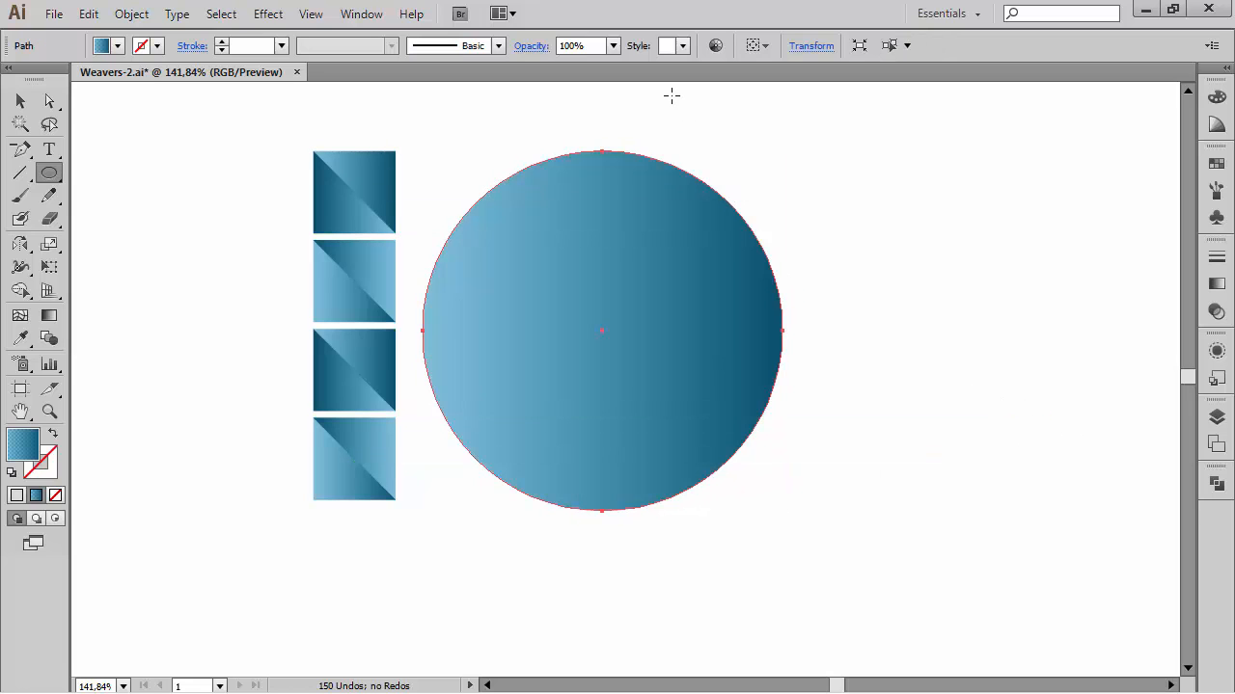
Step: Select the square column and circle and apply Envelope Distort, making it with the circle as top object
key(a)
click(712, 108)
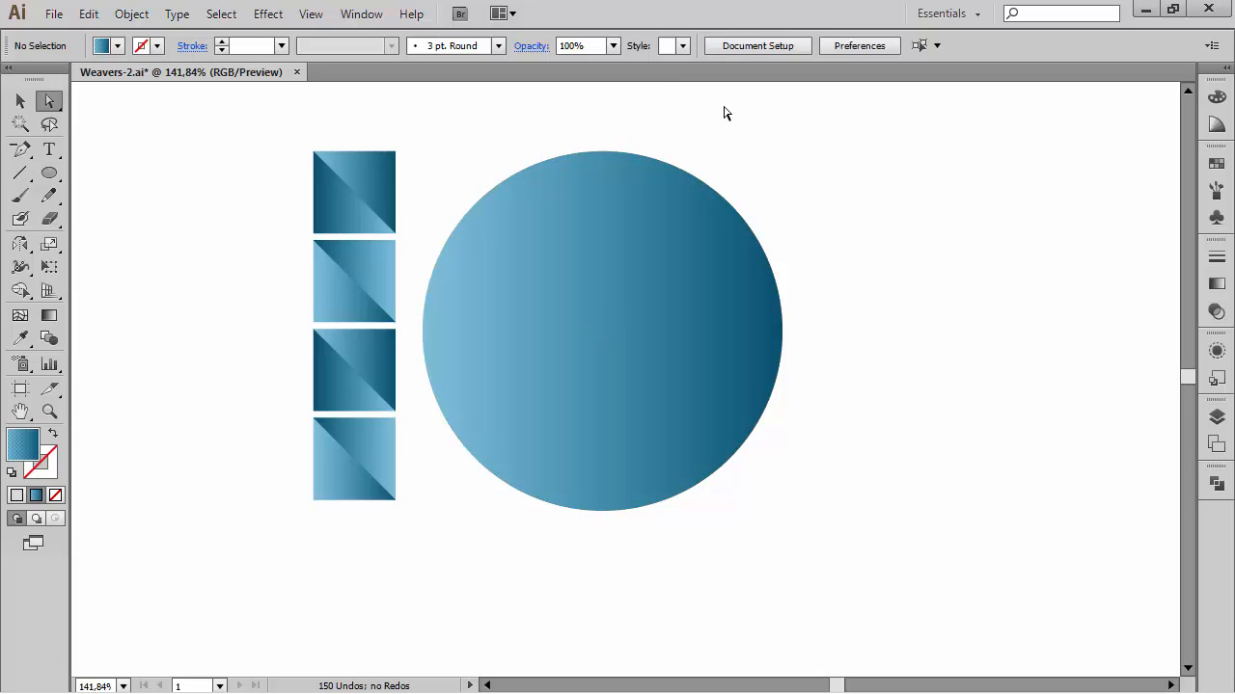
drag(253, 99, 865, 557)
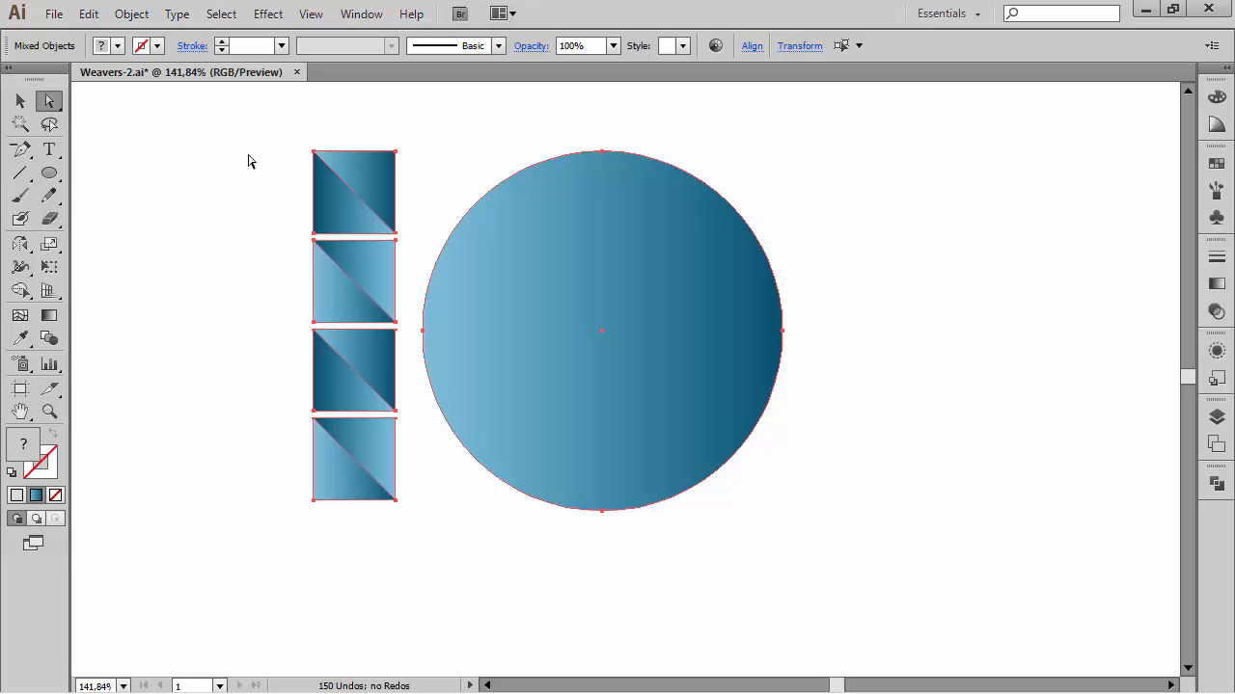
click(135, 13)
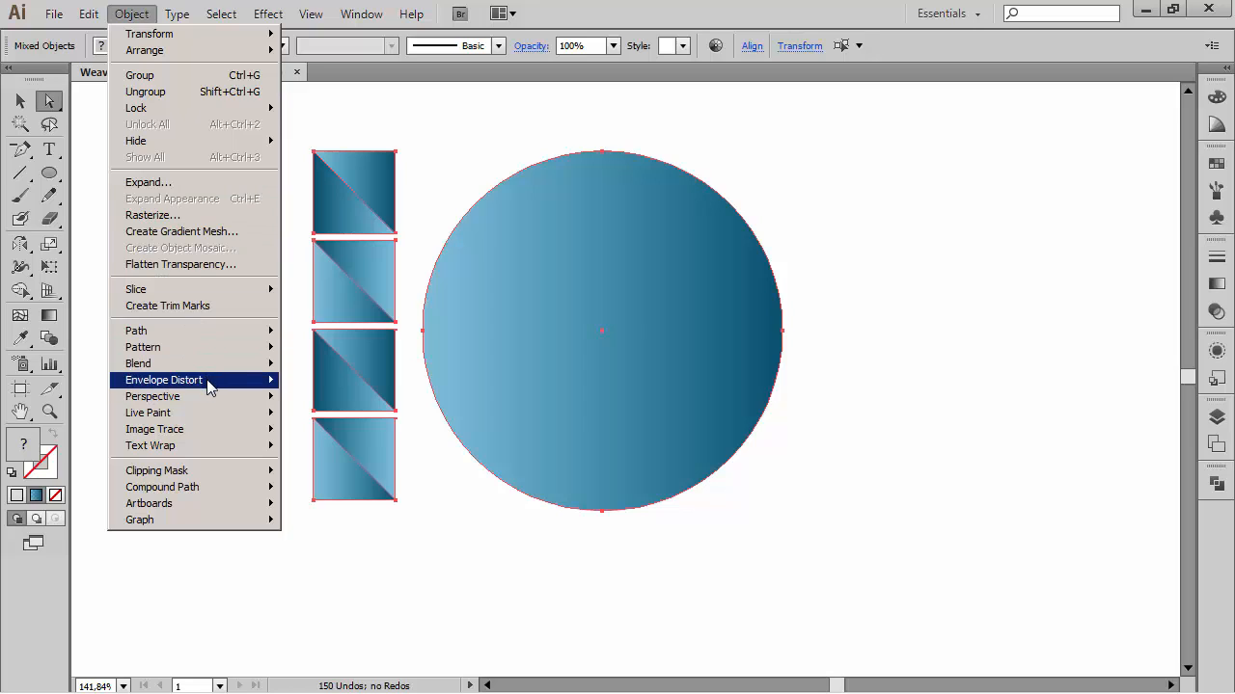
mouse_move(210, 386)
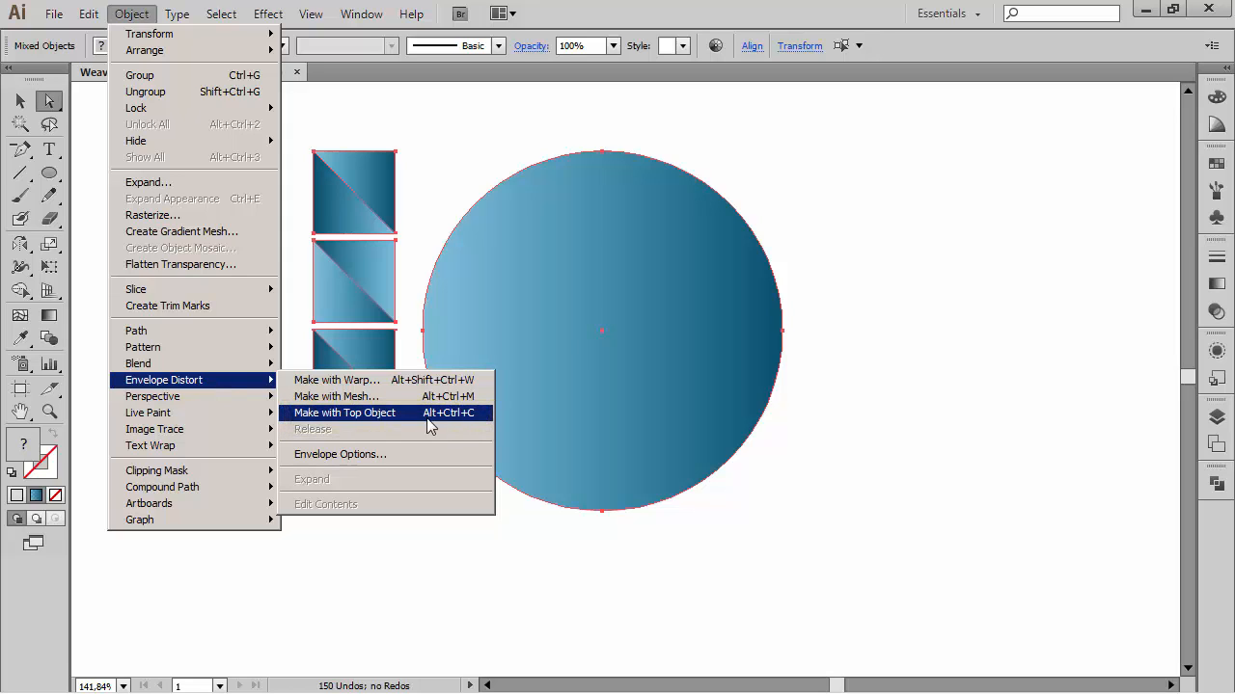
click(330, 416)
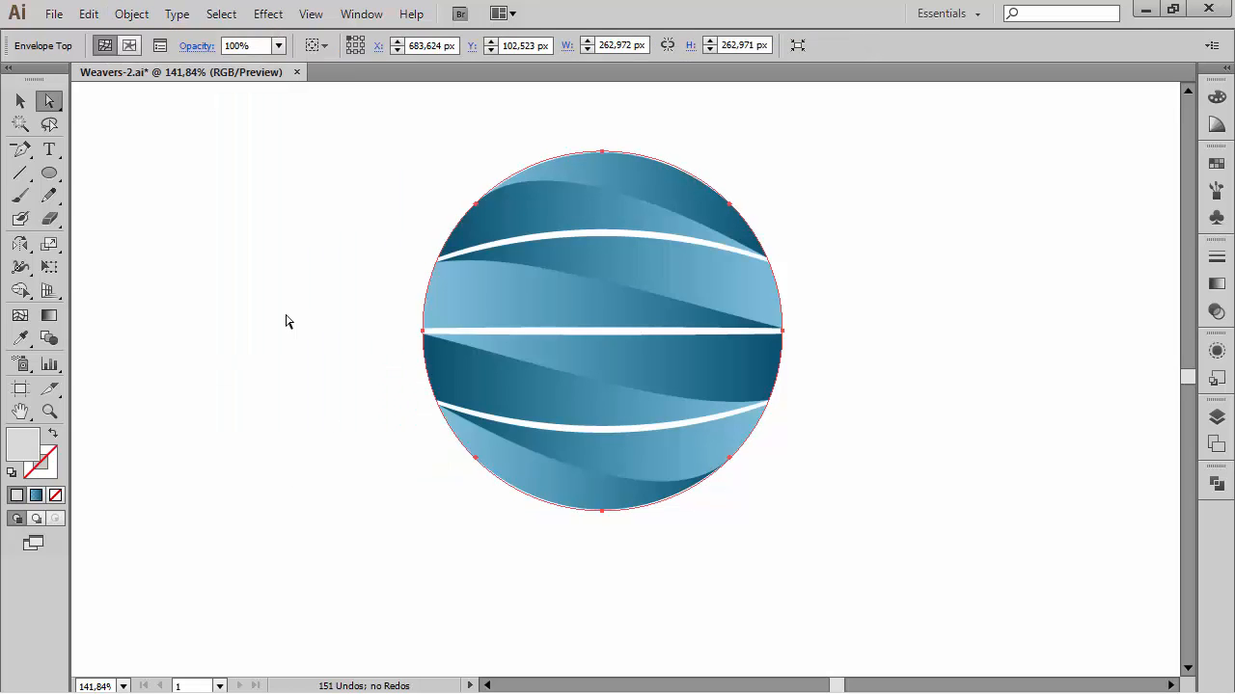
click(231, 340)
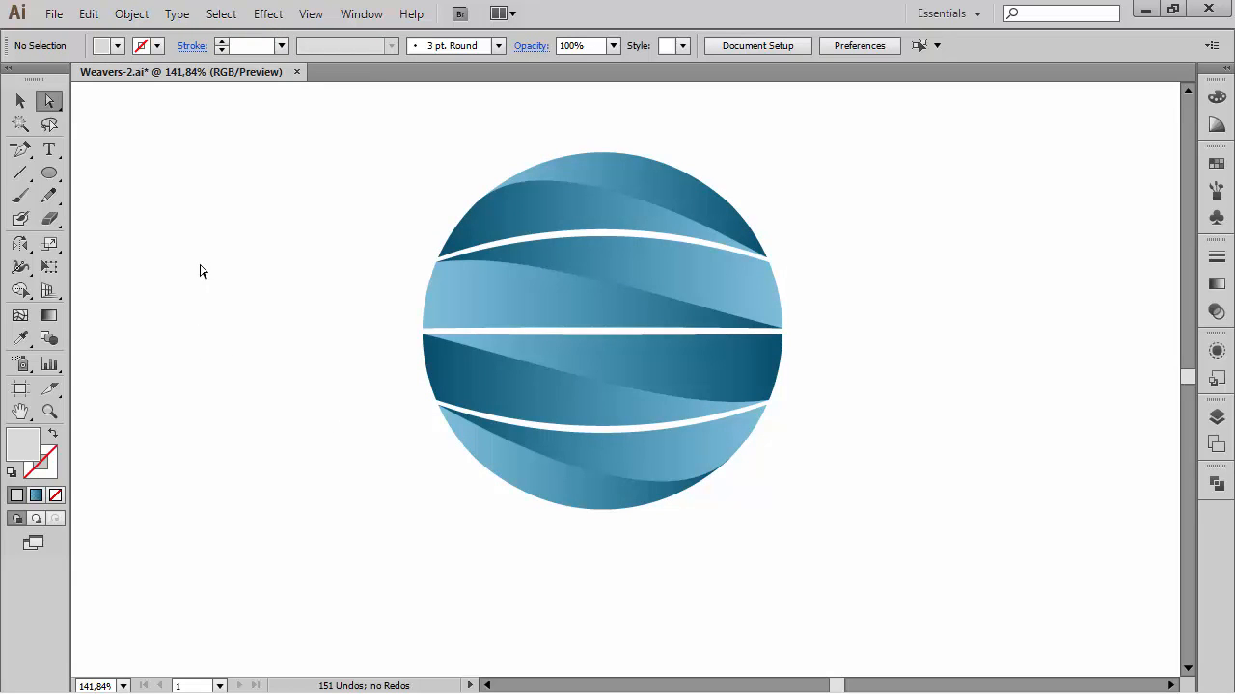
Step: Move the enveloped circle mark to the left side of the artboard
key(ctrl+minus)
key(ctrl+minus)
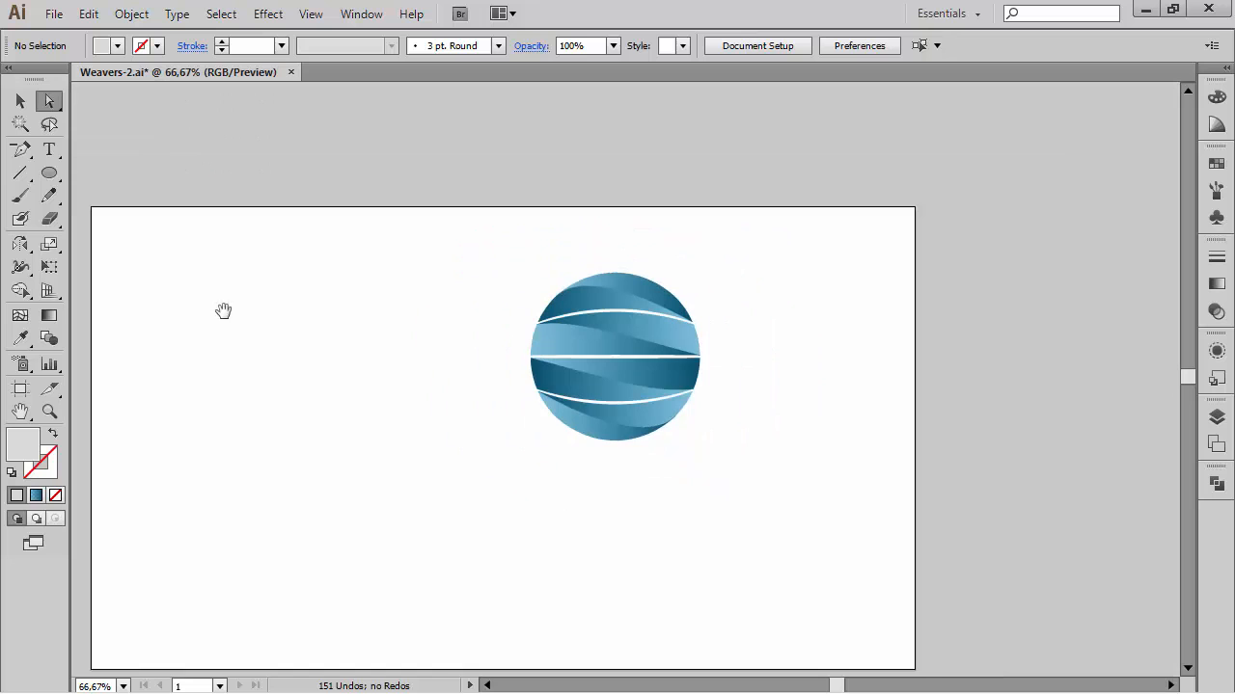
drag(223, 311, 276, 257)
click(20, 100)
drag(391, 151, 919, 433)
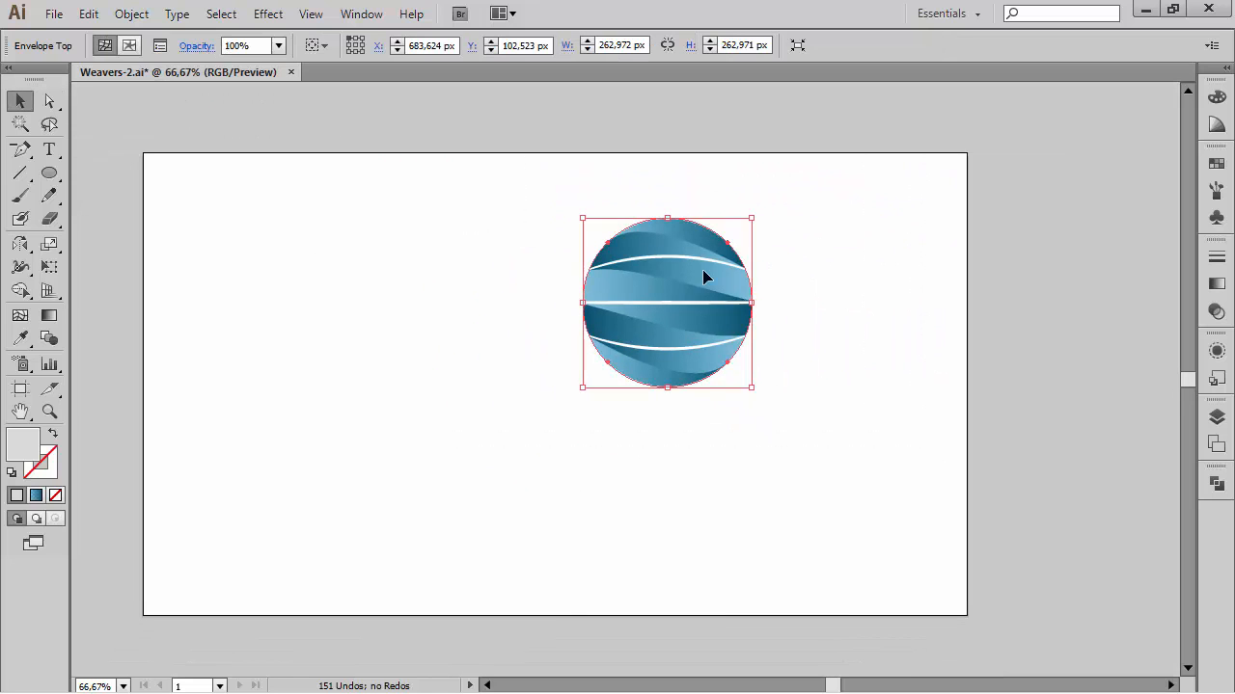
drag(703, 274, 385, 322)
click(578, 355)
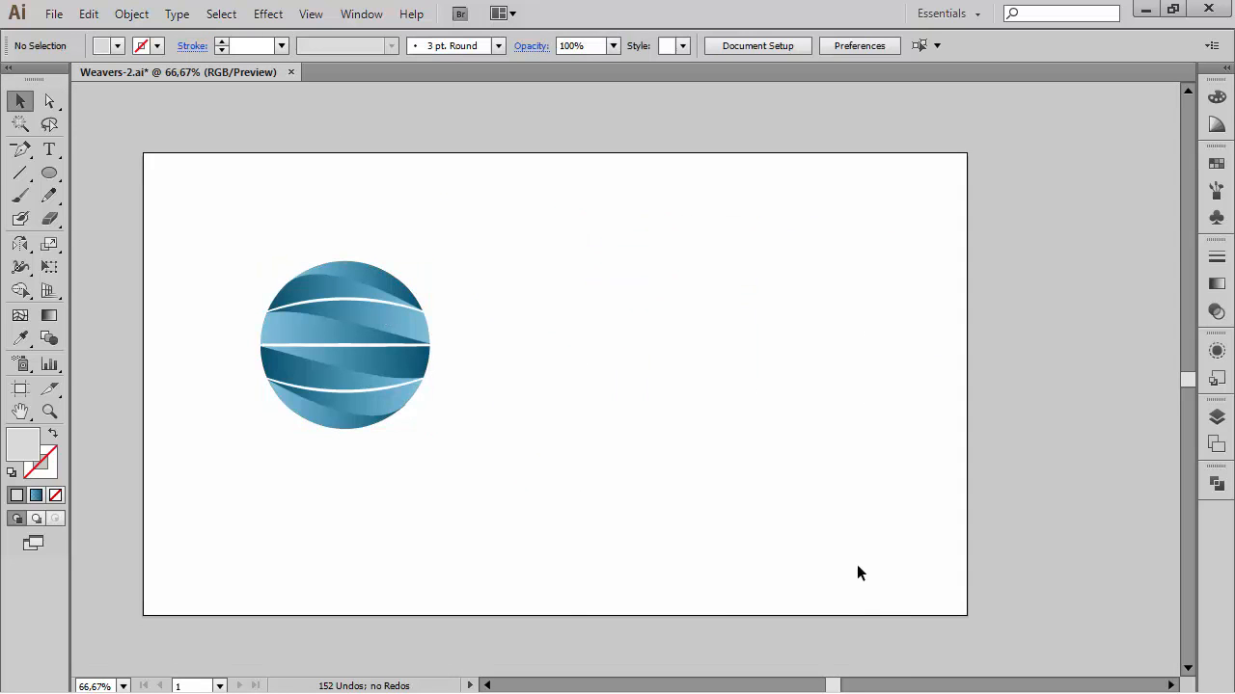
Step: Create a text frame to the right of the circle and type WEAVER'S in Signika 104 pt
key(t)
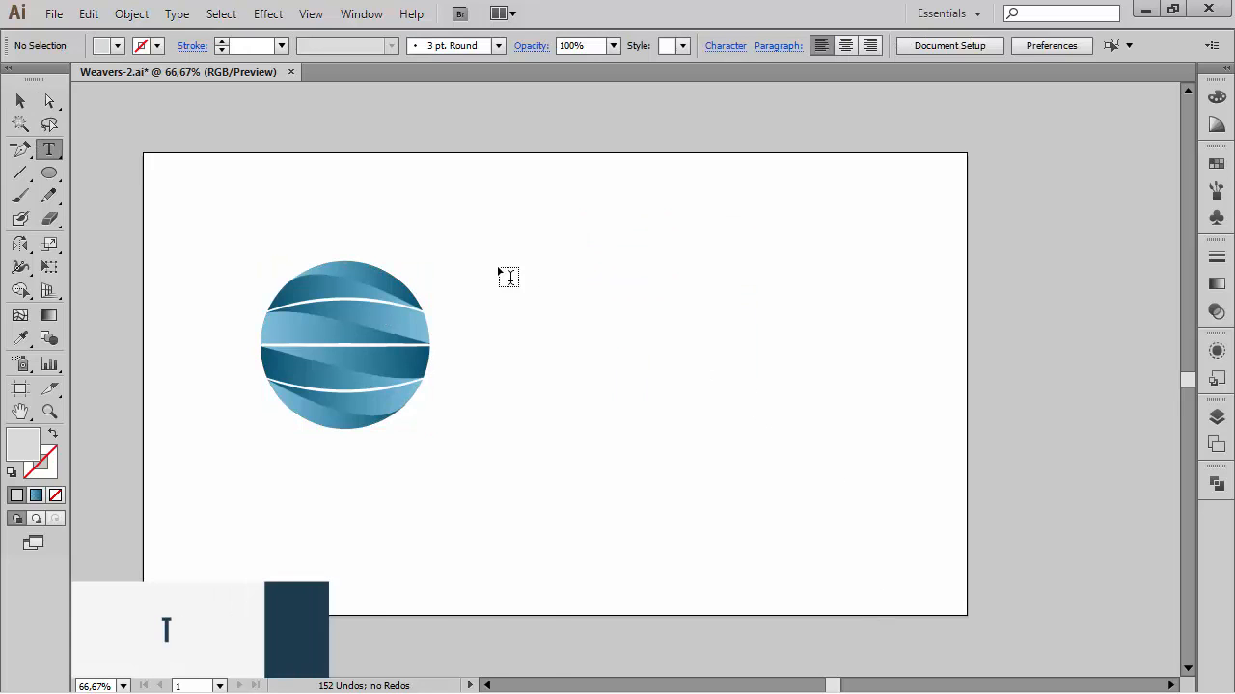
drag(460, 300, 796, 392)
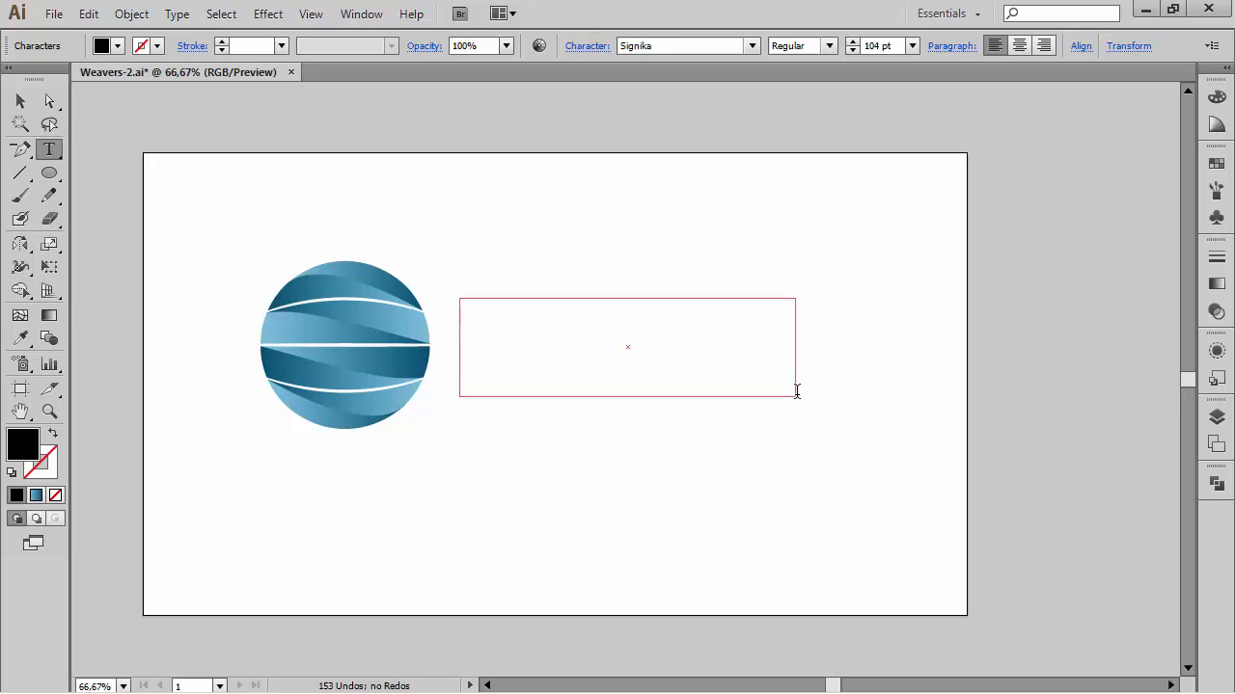
text(WE)
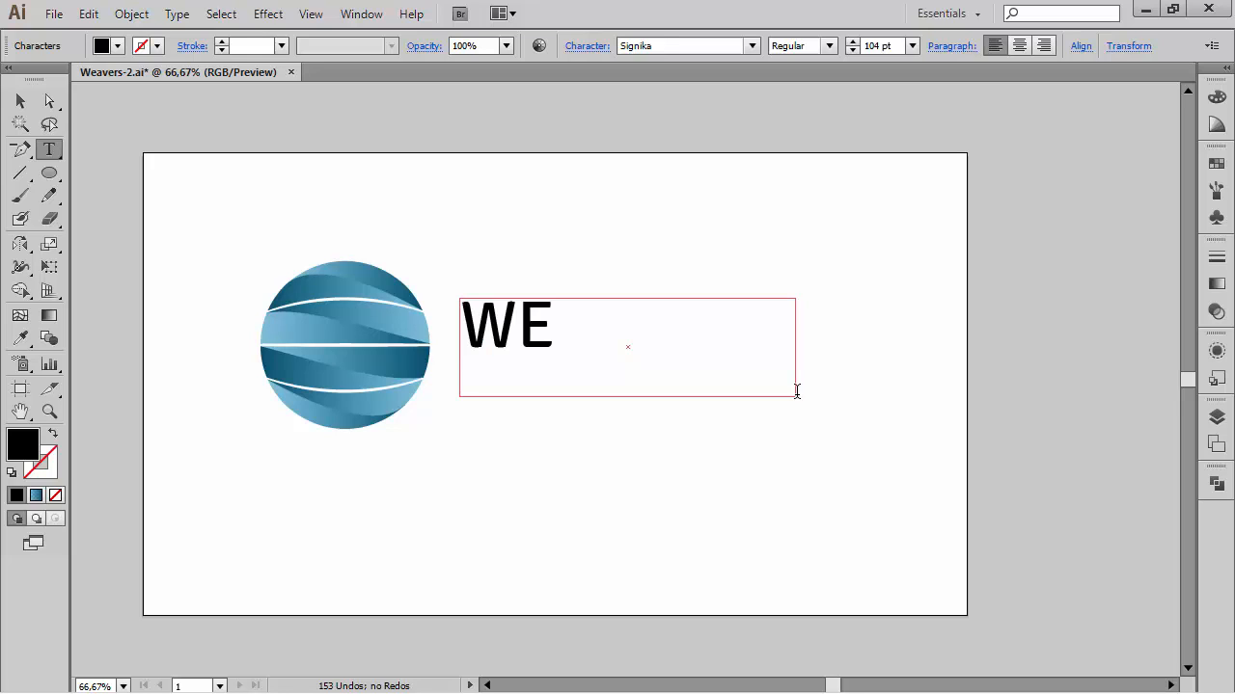
text(AVER'S)
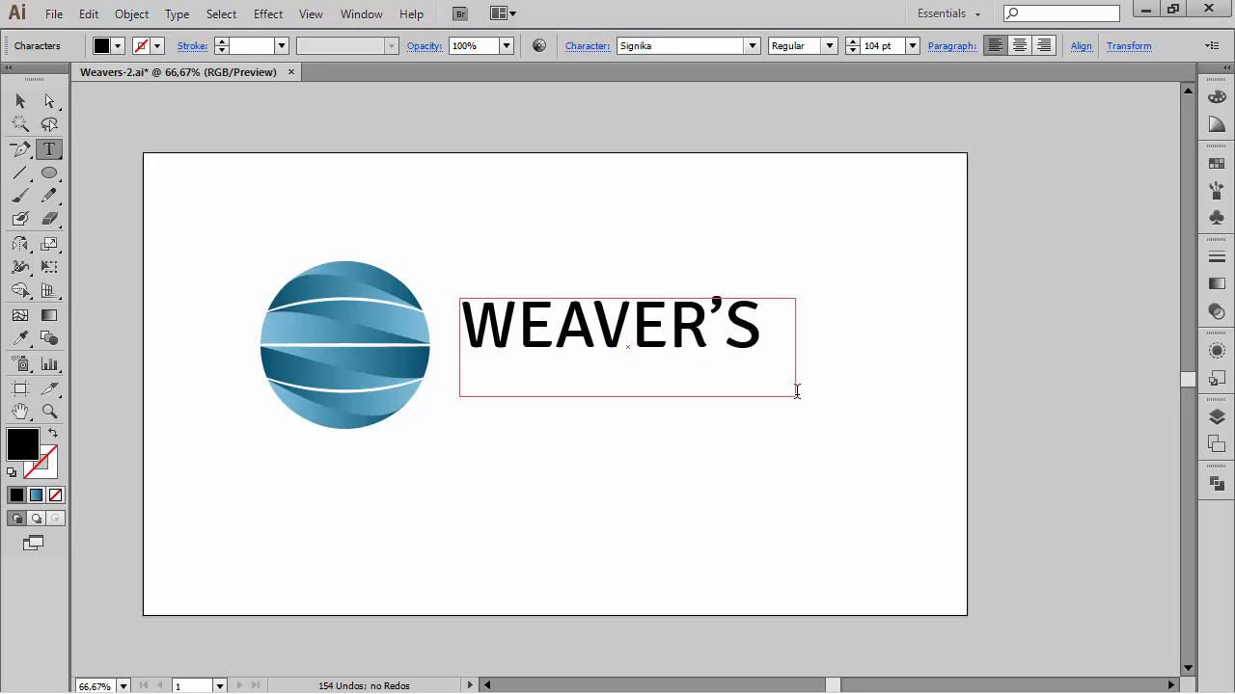
Step: Apply a dark grey swatch fill to all the WEAVER'S text
key(ctrl+a)
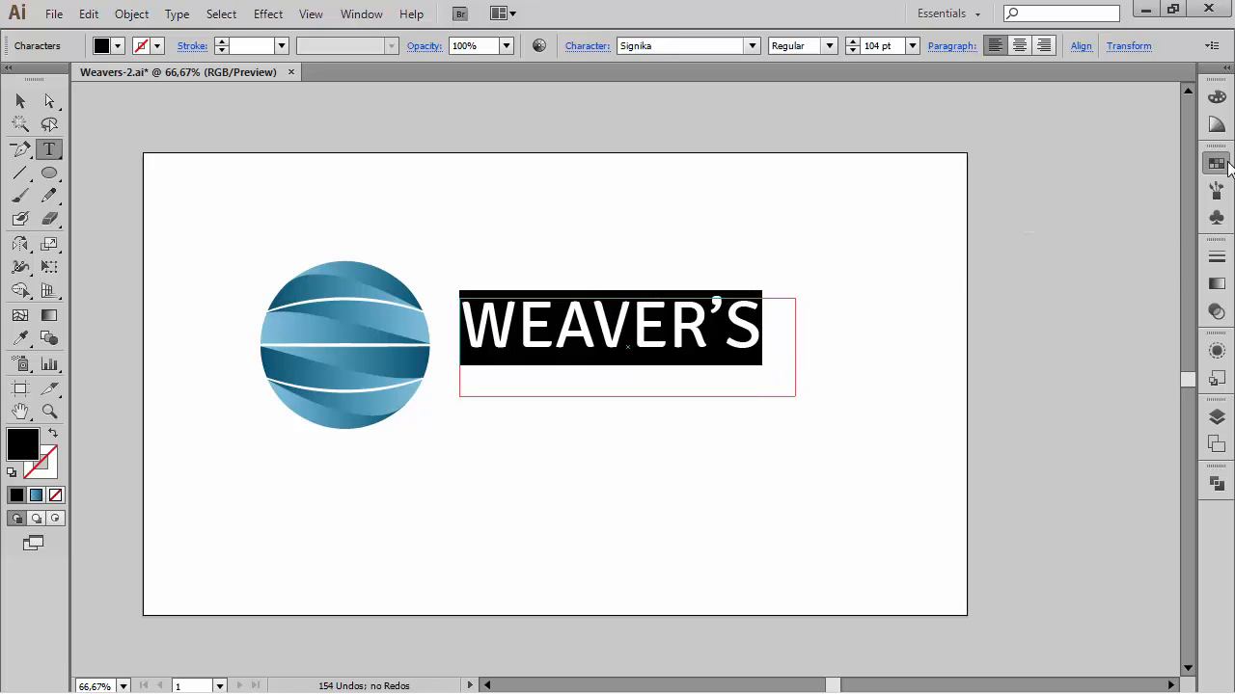
click(1216, 164)
click(1030, 228)
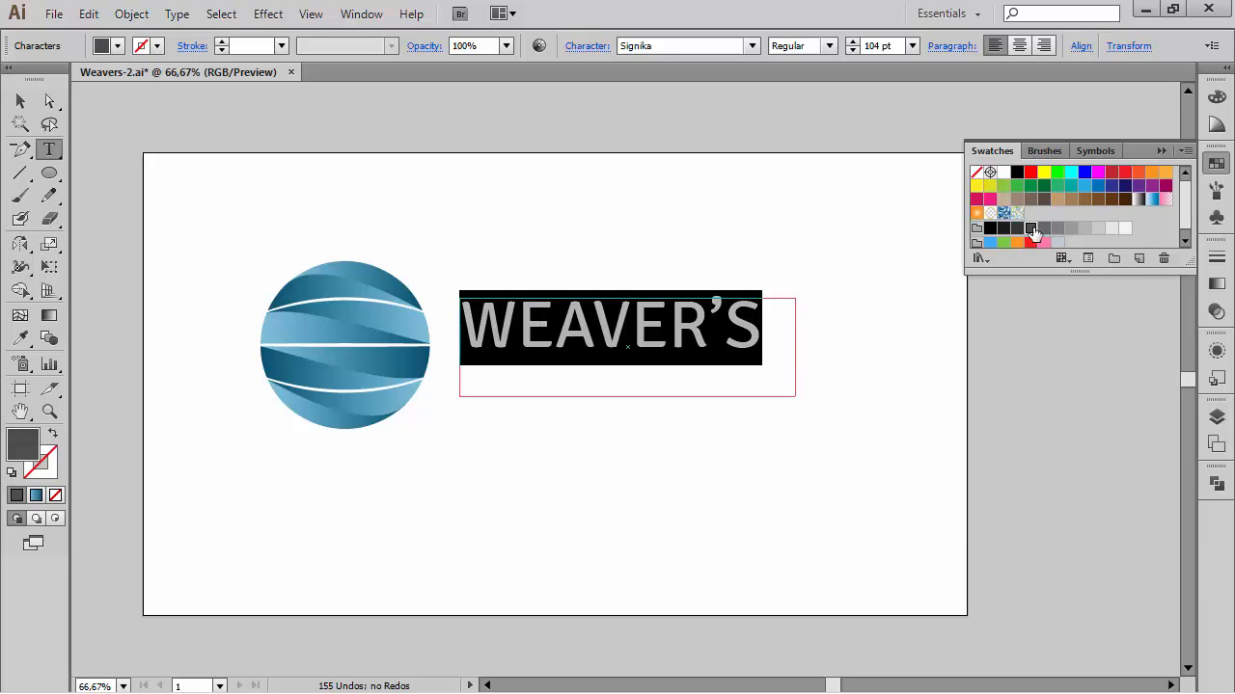
Step: Reposition the WEAVER'S text so it sits level with the circle's centre
ctrl+click(714, 219)
drag(637, 328, 631, 341)
ctrl+click(687, 233)
drag(666, 246, 682, 244)
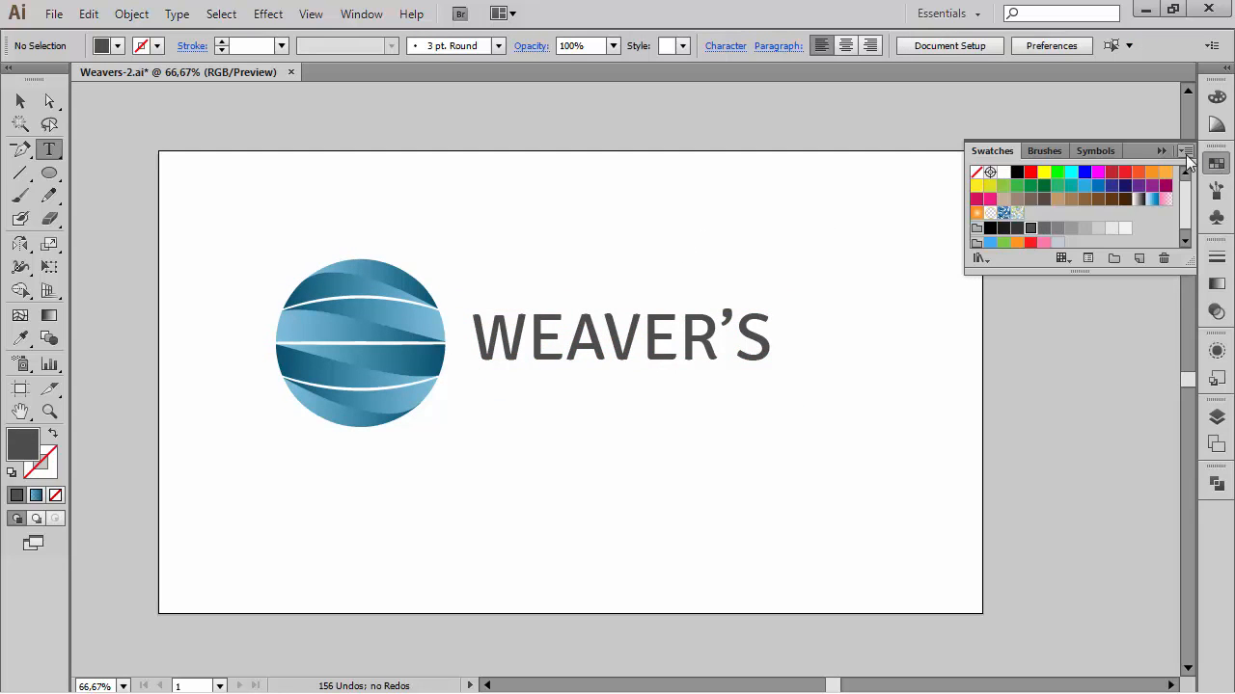
click(1162, 150)
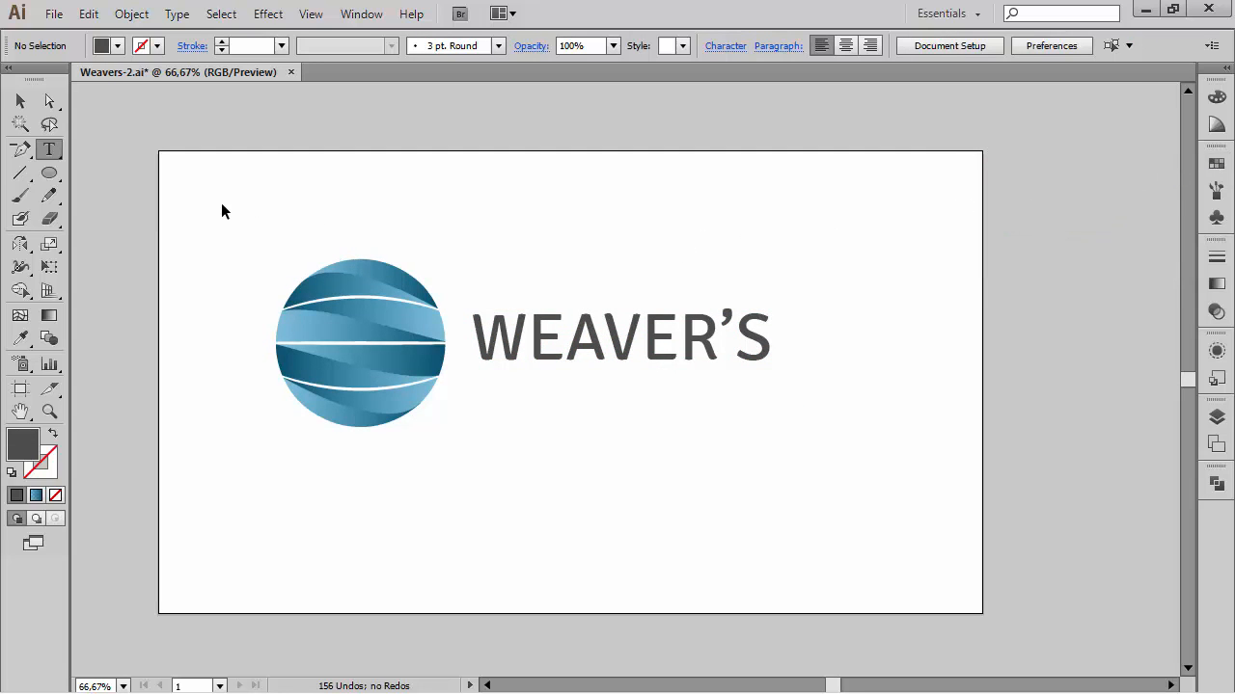
Step: Select the circle mark and text together and shift them toward the artboard's centre
key(ctrl+0)
drag(216, 184, 1051, 512)
drag(691, 325, 739, 340)
click(751, 160)
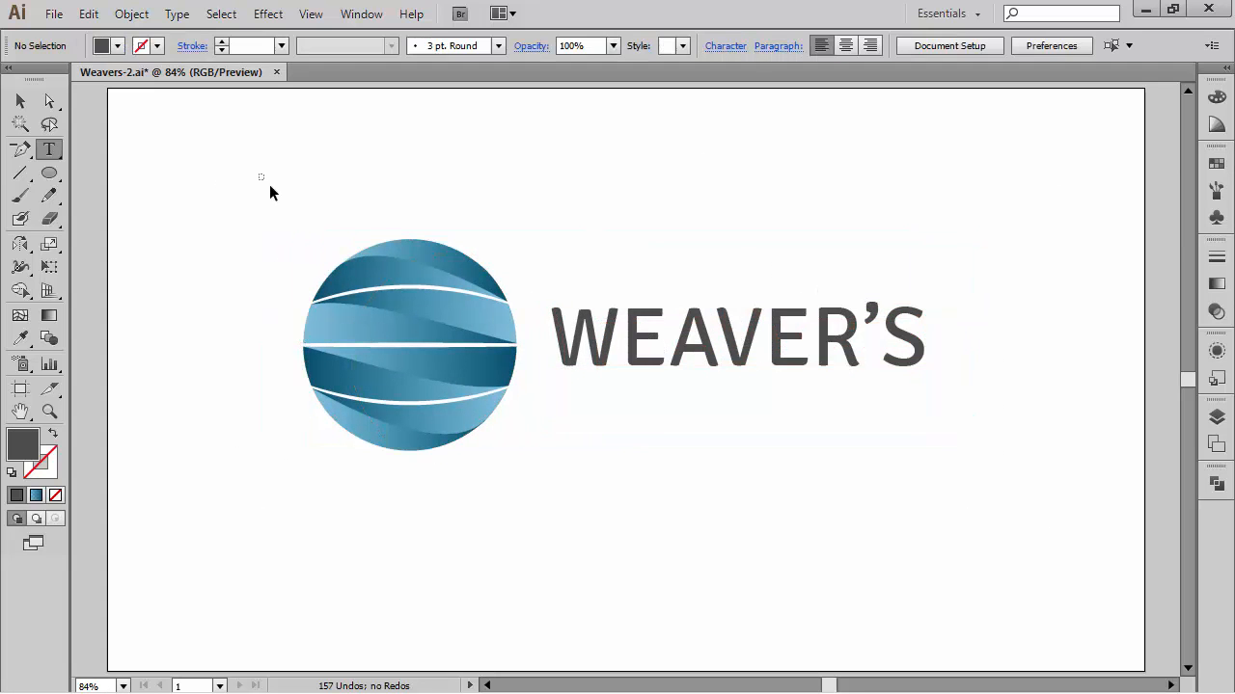
drag(269, 184, 714, 345)
ctrl+click(797, 581)
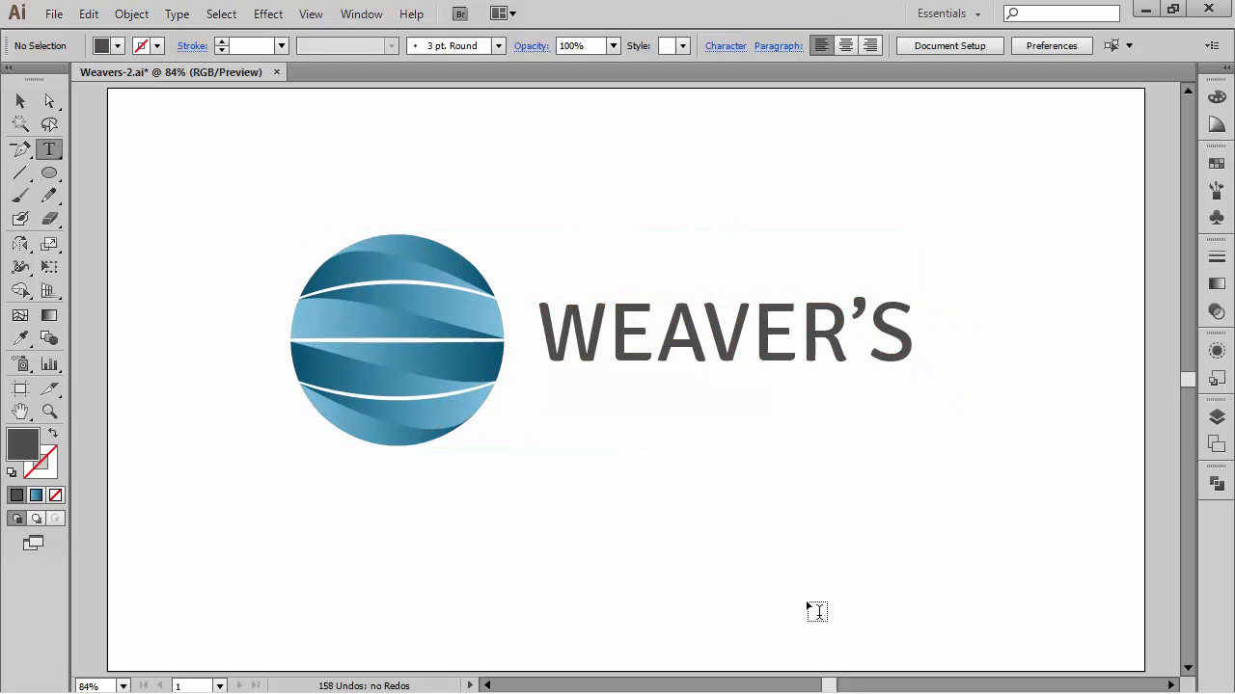
Step: Nudge the WEAVER'S text slightly right and down relative to the circle mark
click(20, 100)
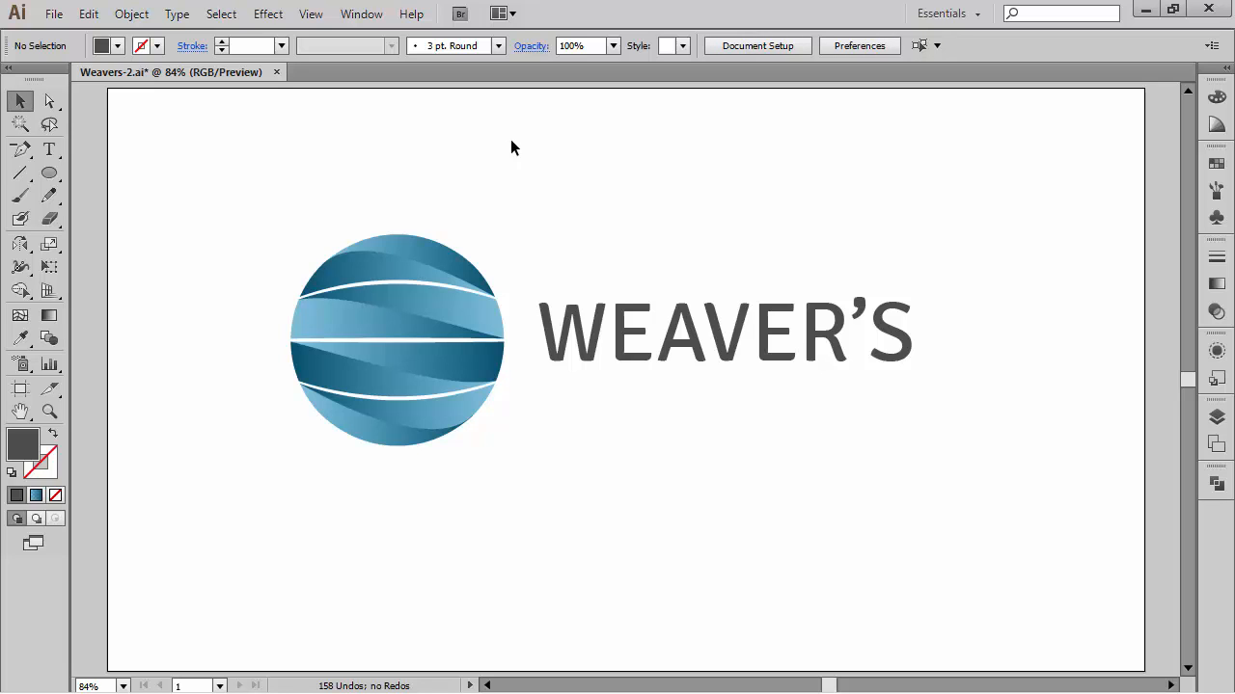
drag(904, 359, 916, 367)
click(945, 474)
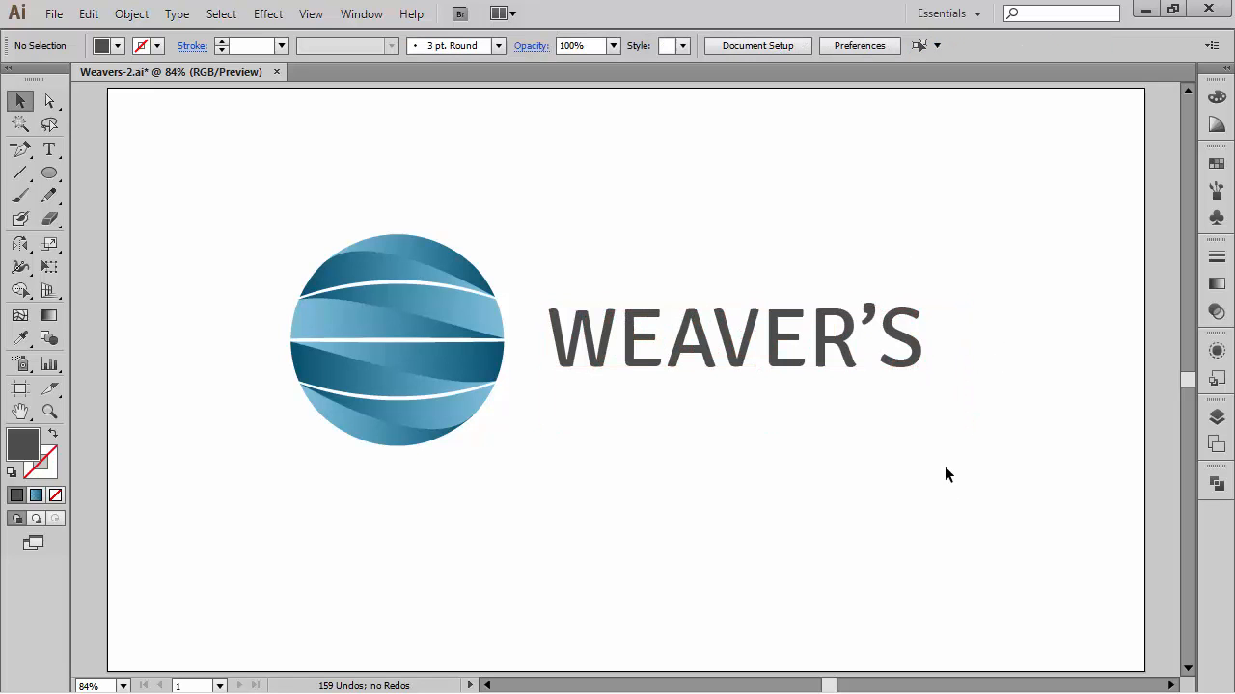